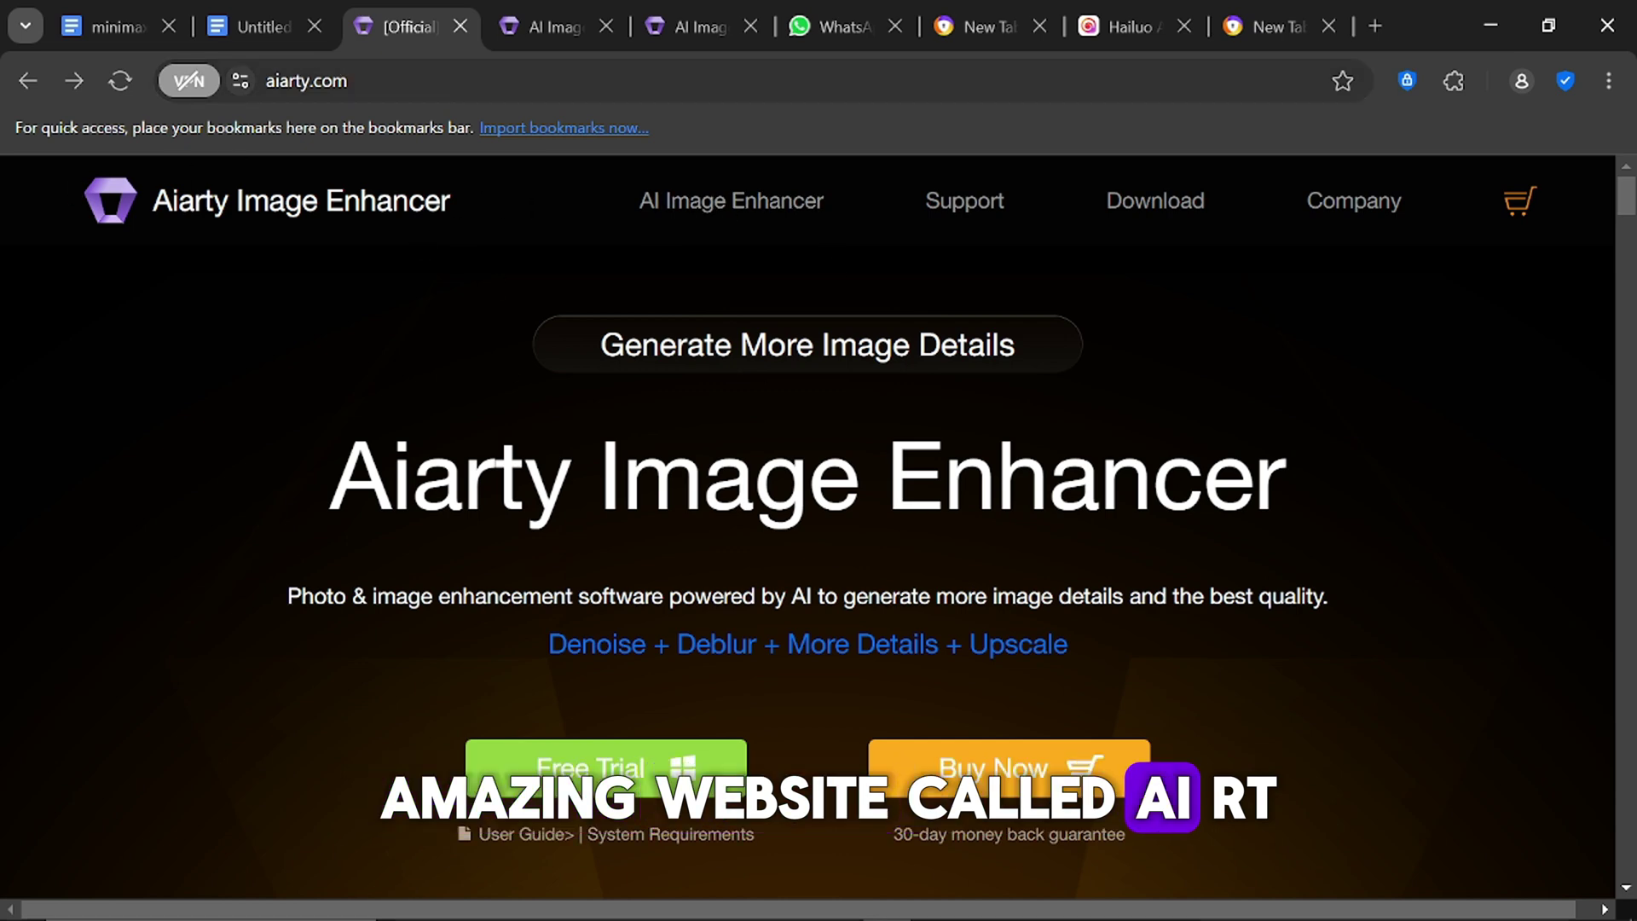
double_click(372, 85)
left_click(483, 241)
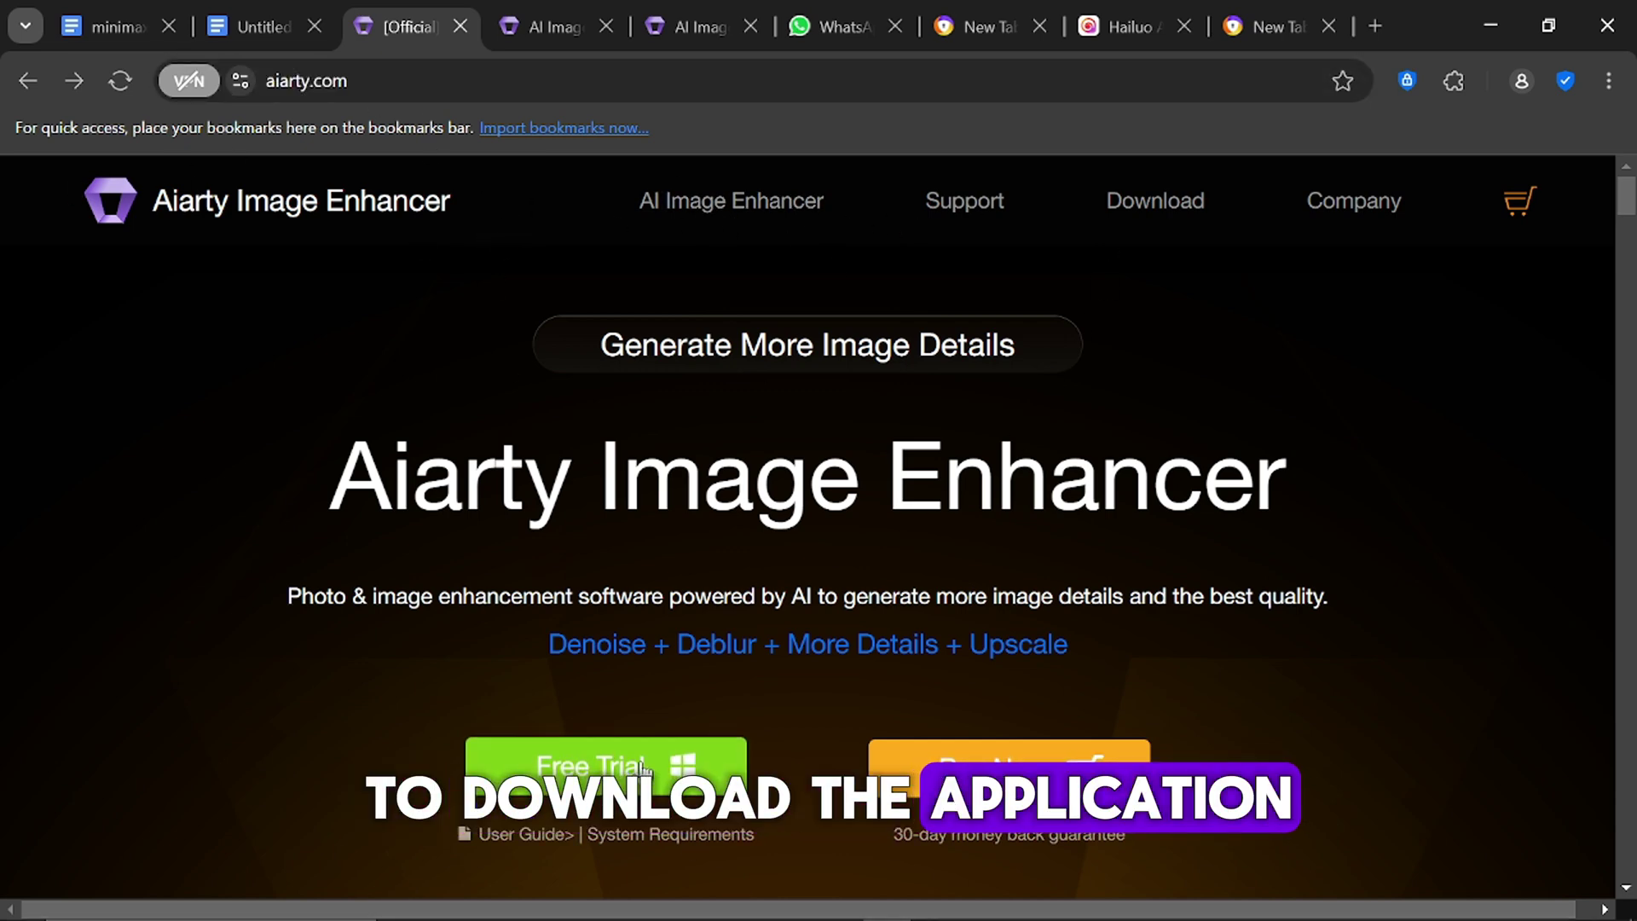
scroll(613, 756, "down", 2)
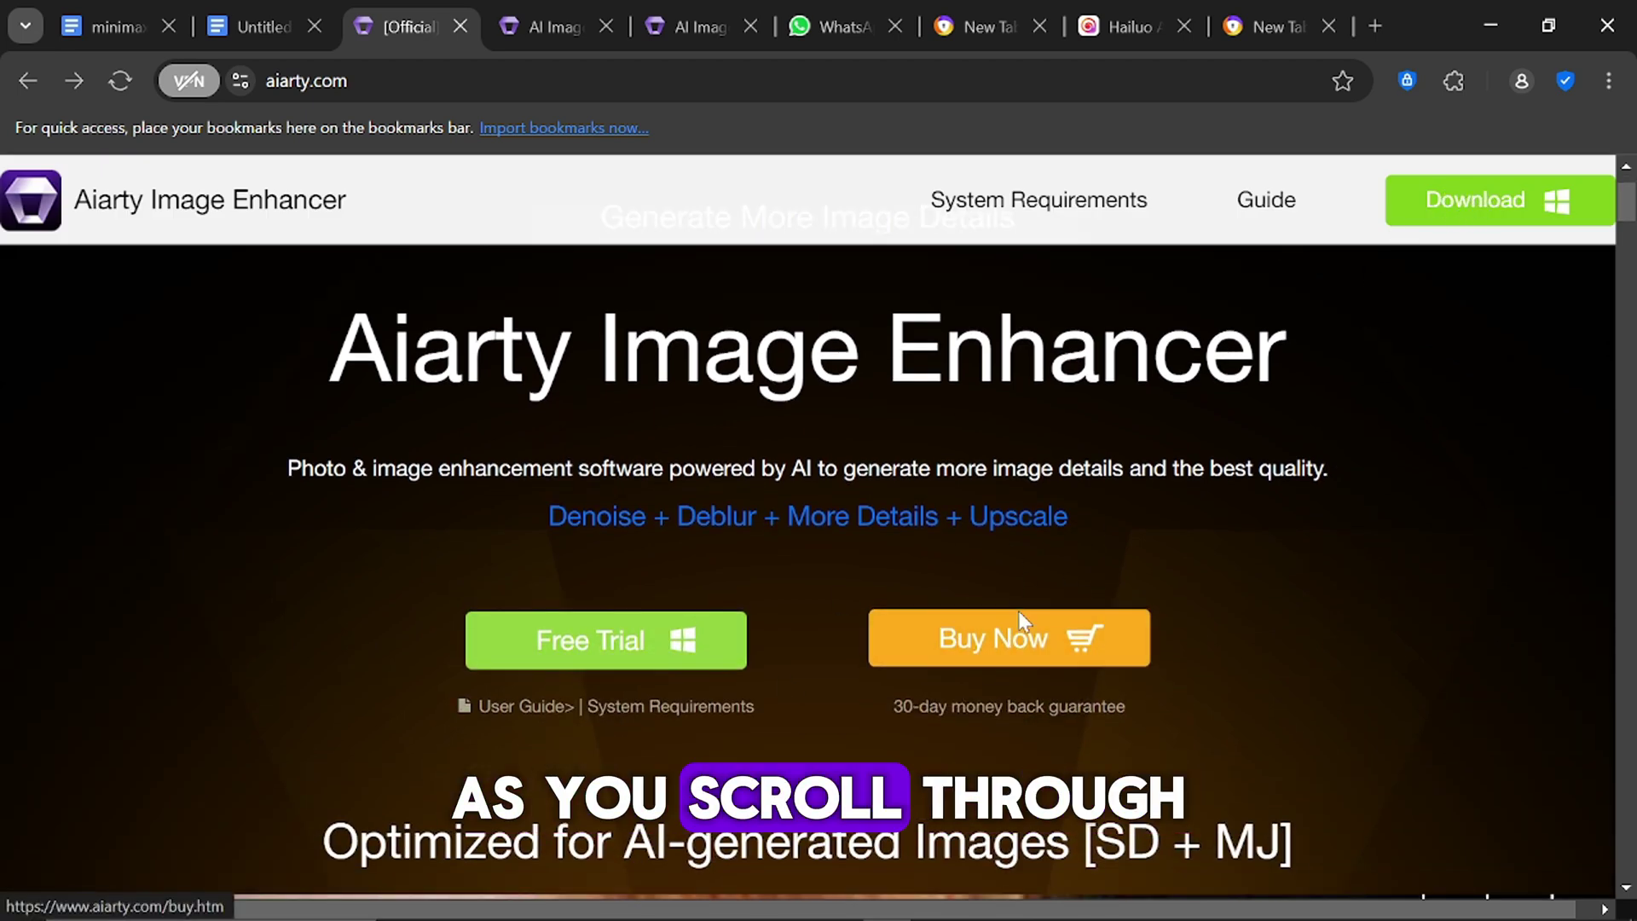
scroll(775, 610, "down", 5)
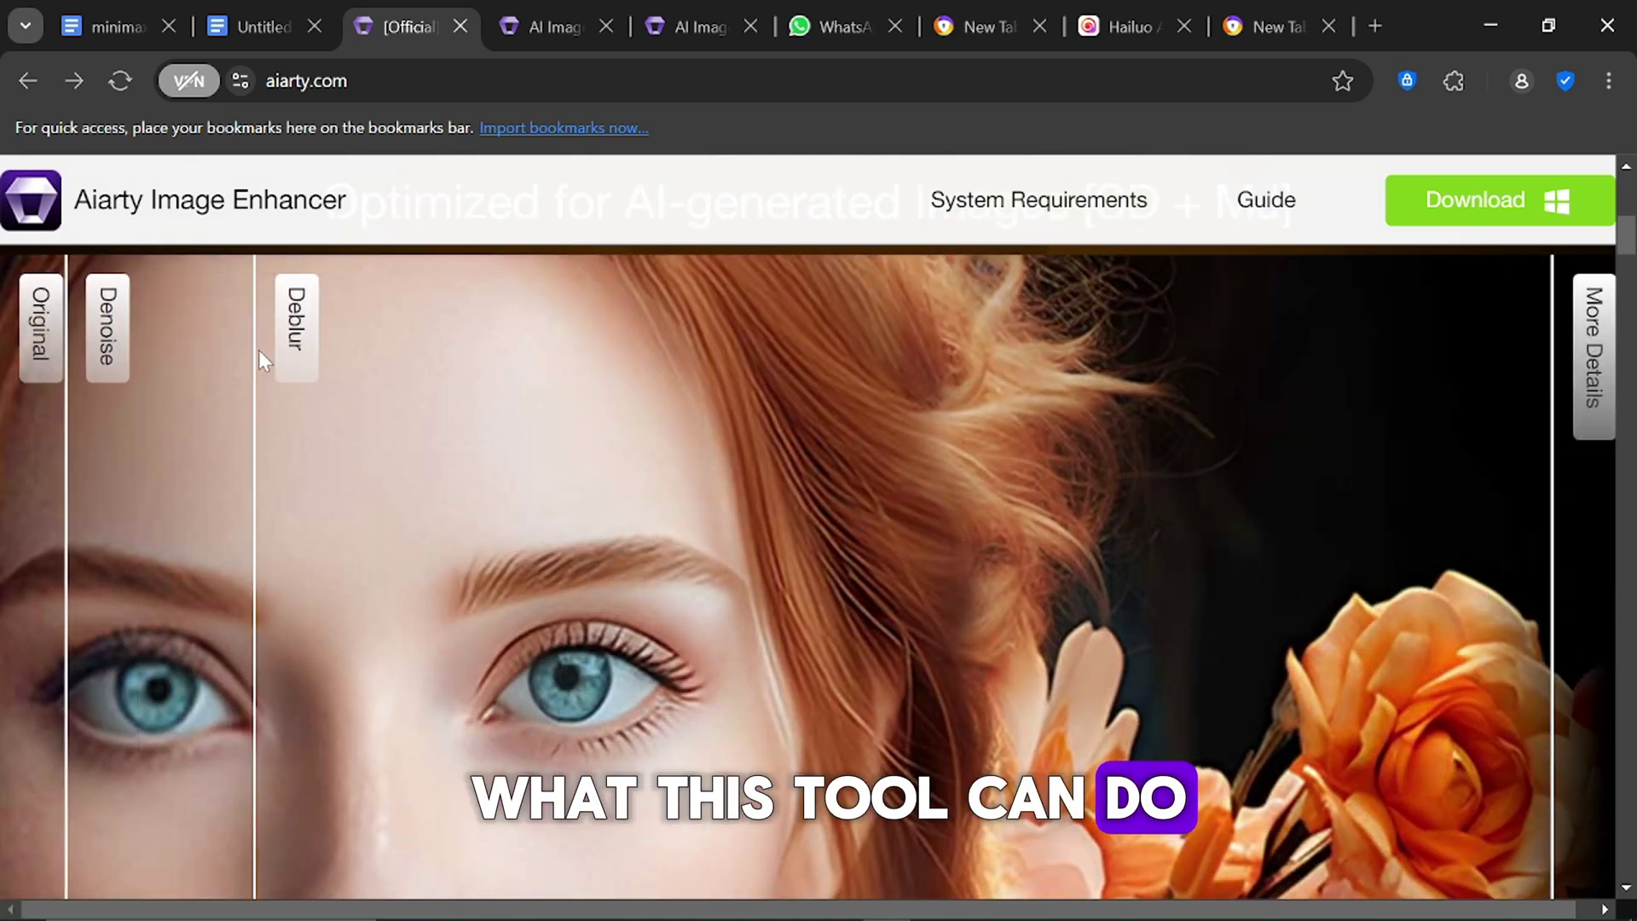
scroll(764, 427, "down", 2)
scroll(552, 421, "up", 2)
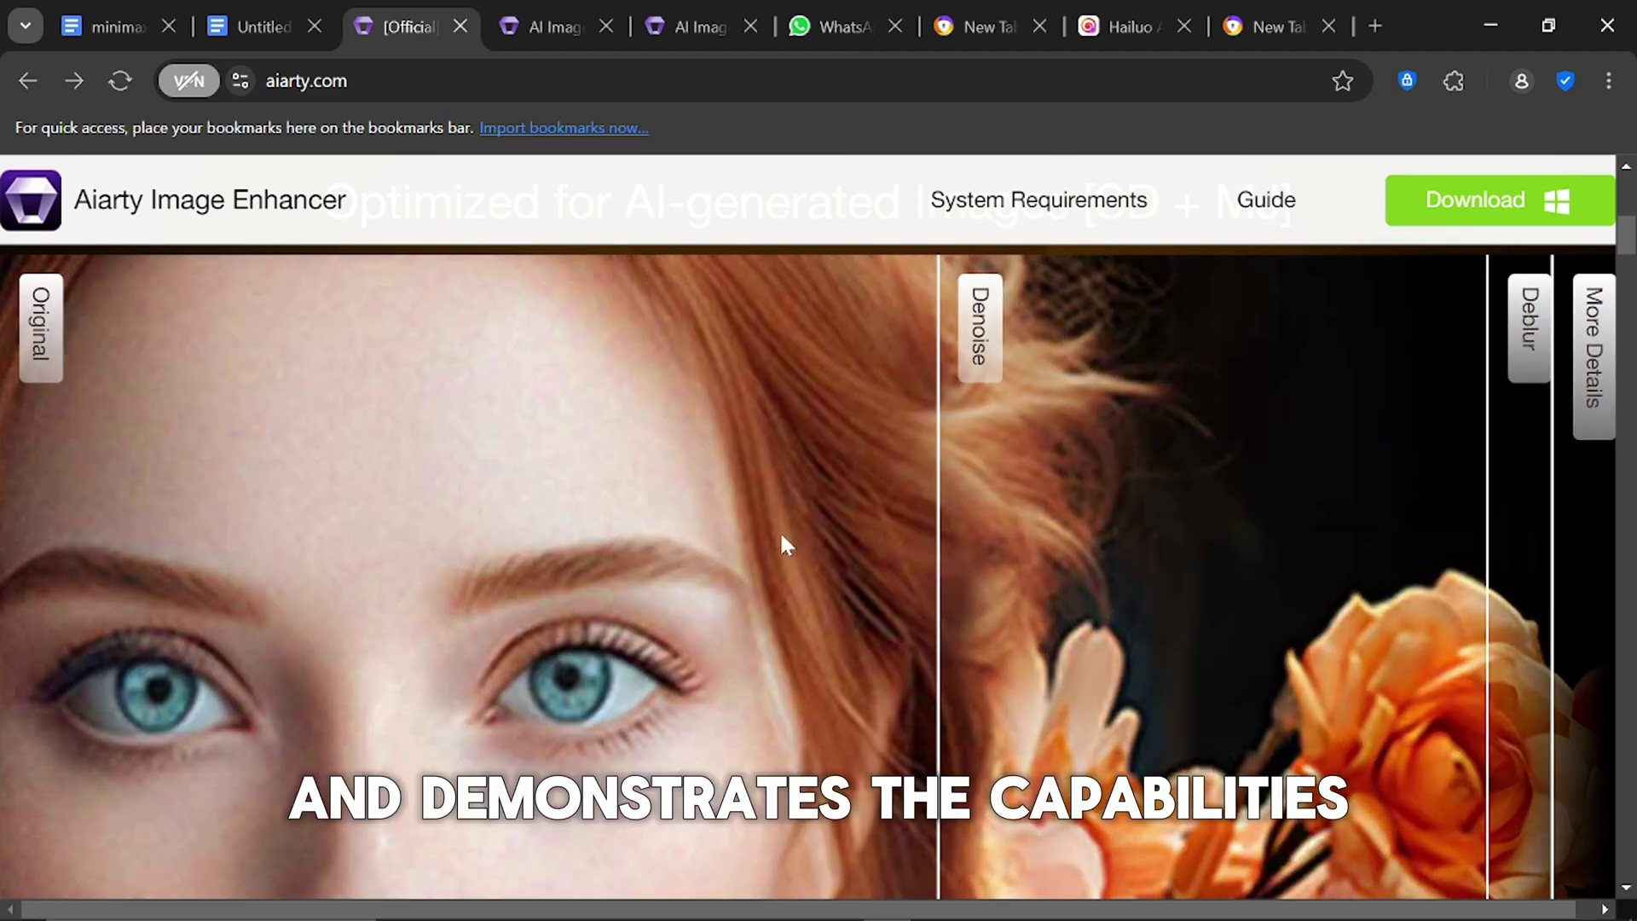
scroll(889, 445, "up", 10)
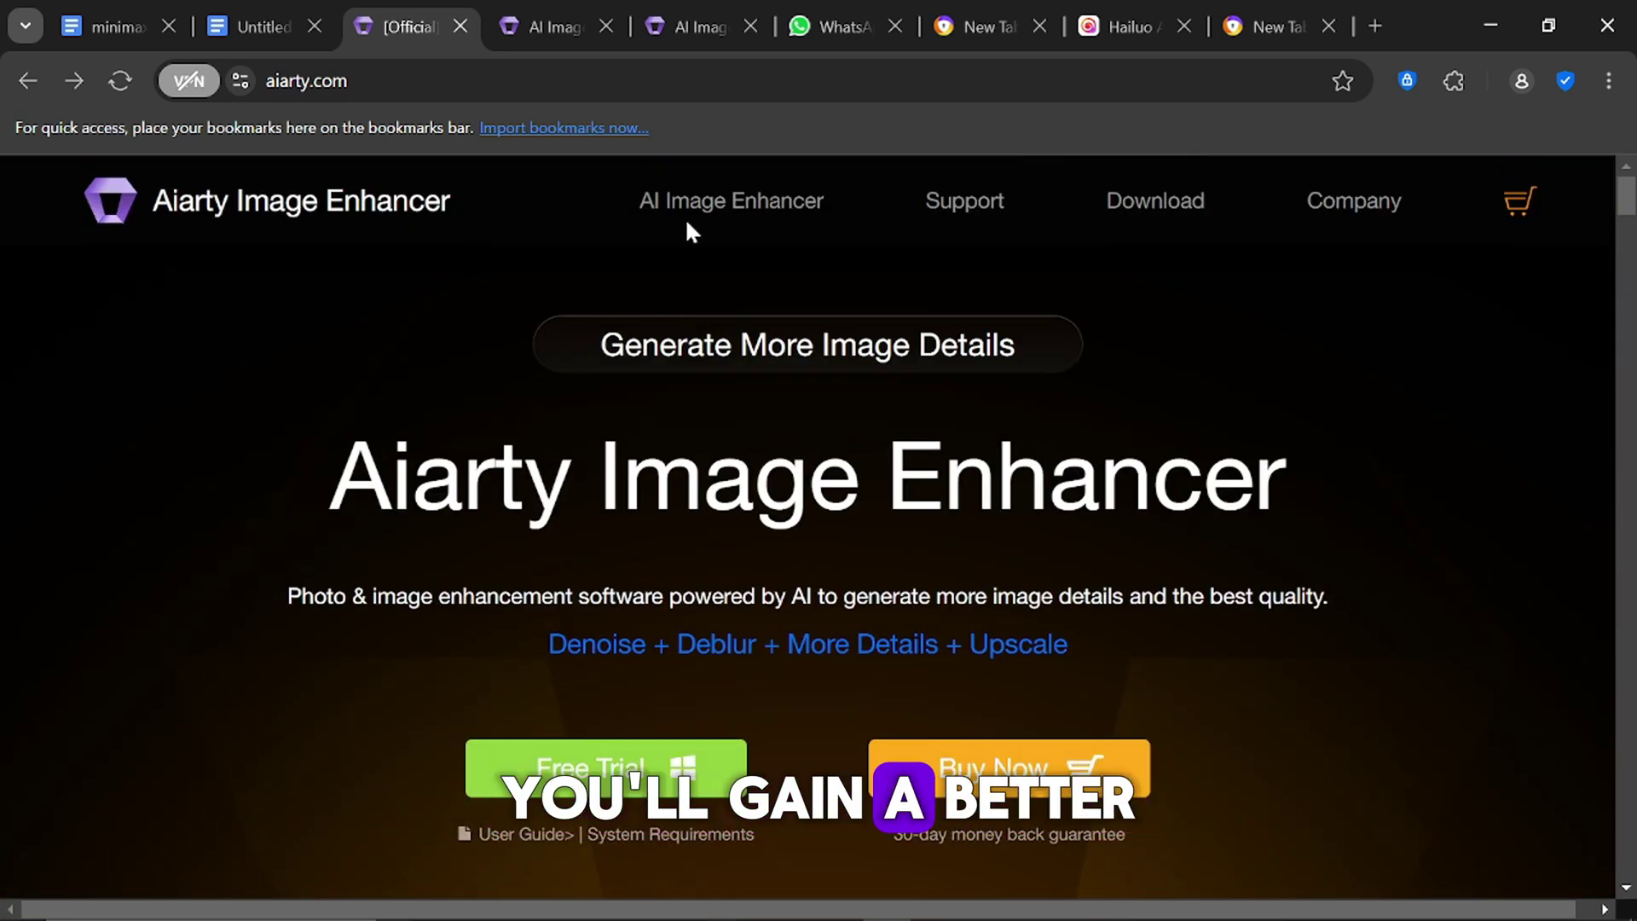
scroll(694, 469, "down", 15)
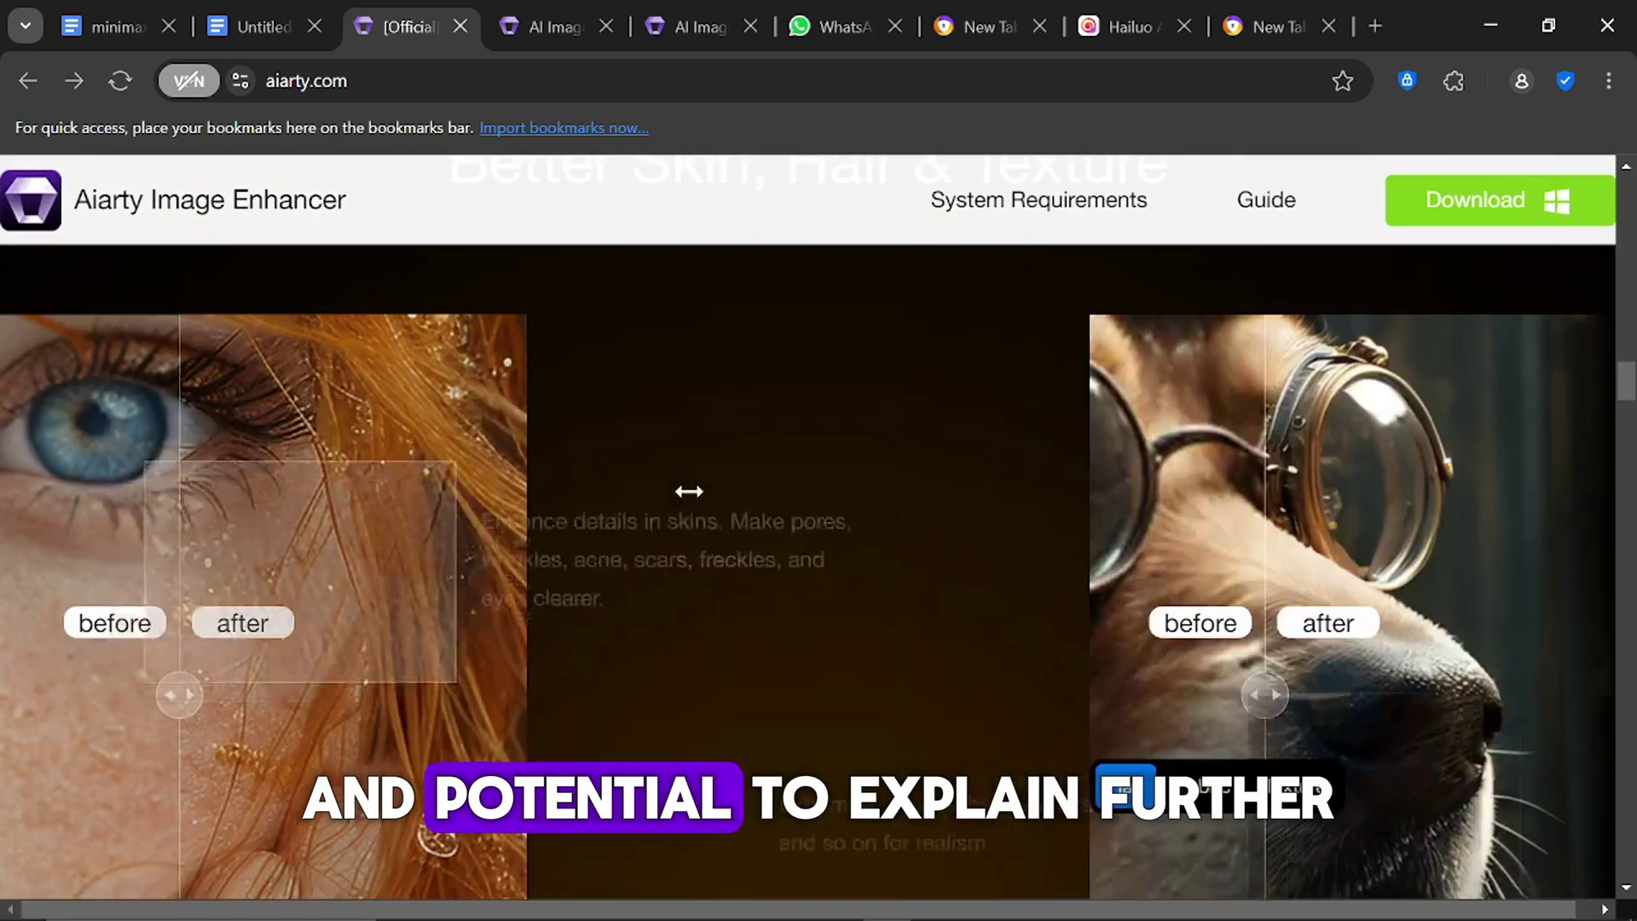
scroll(688, 491, "up", 6)
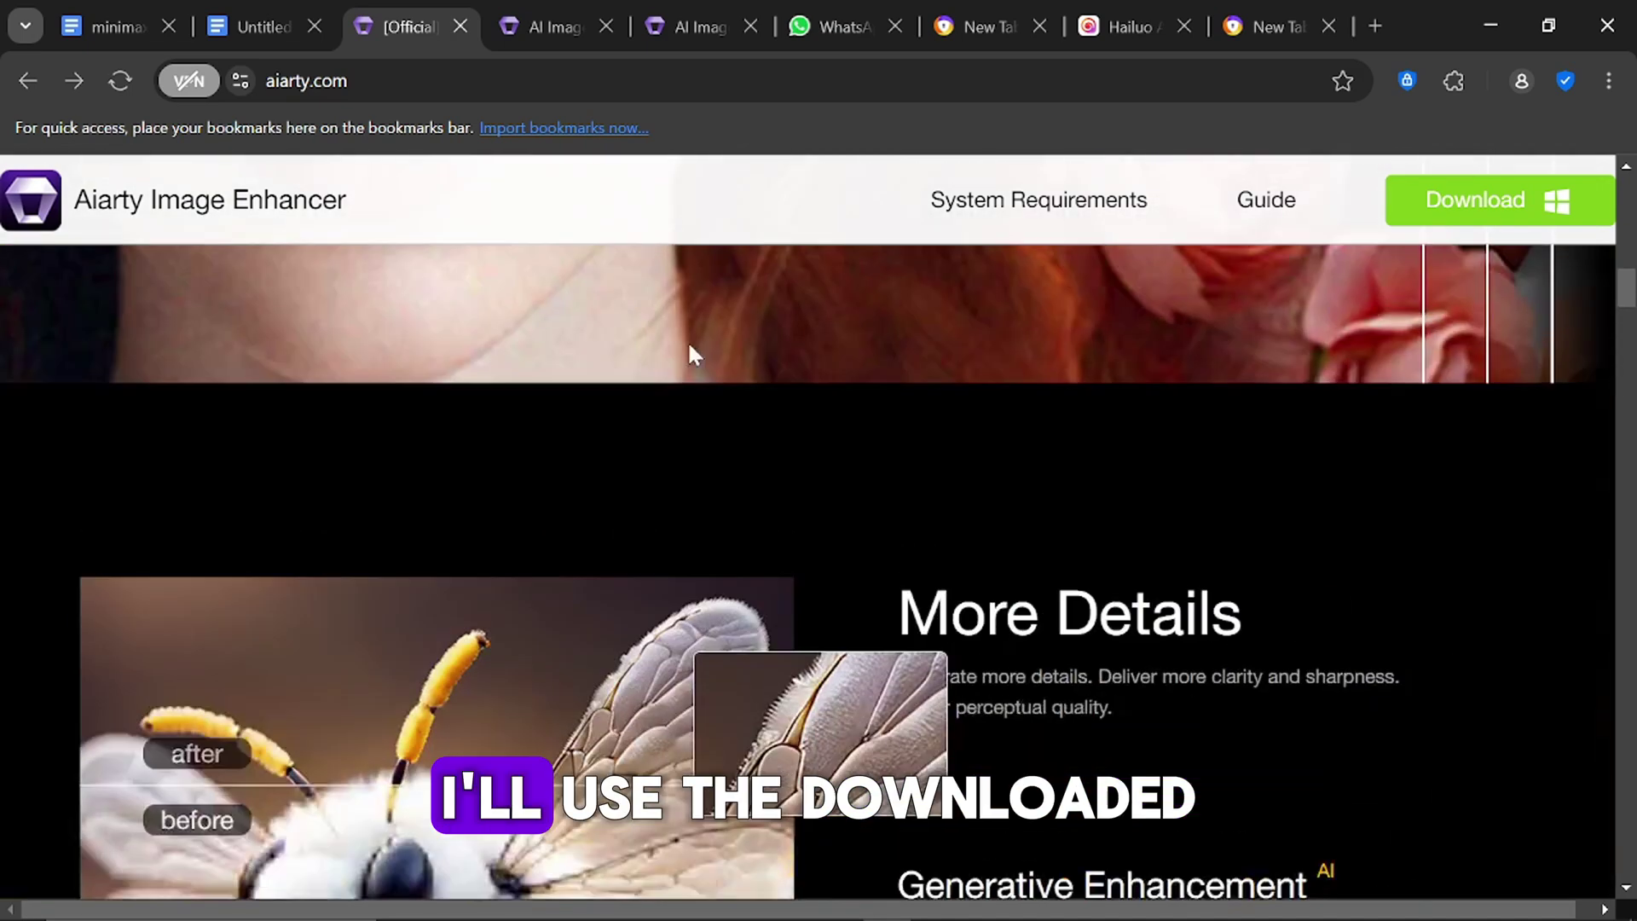
scroll(688, 348, "up", 8)
scroll(784, 404, "down", 2)
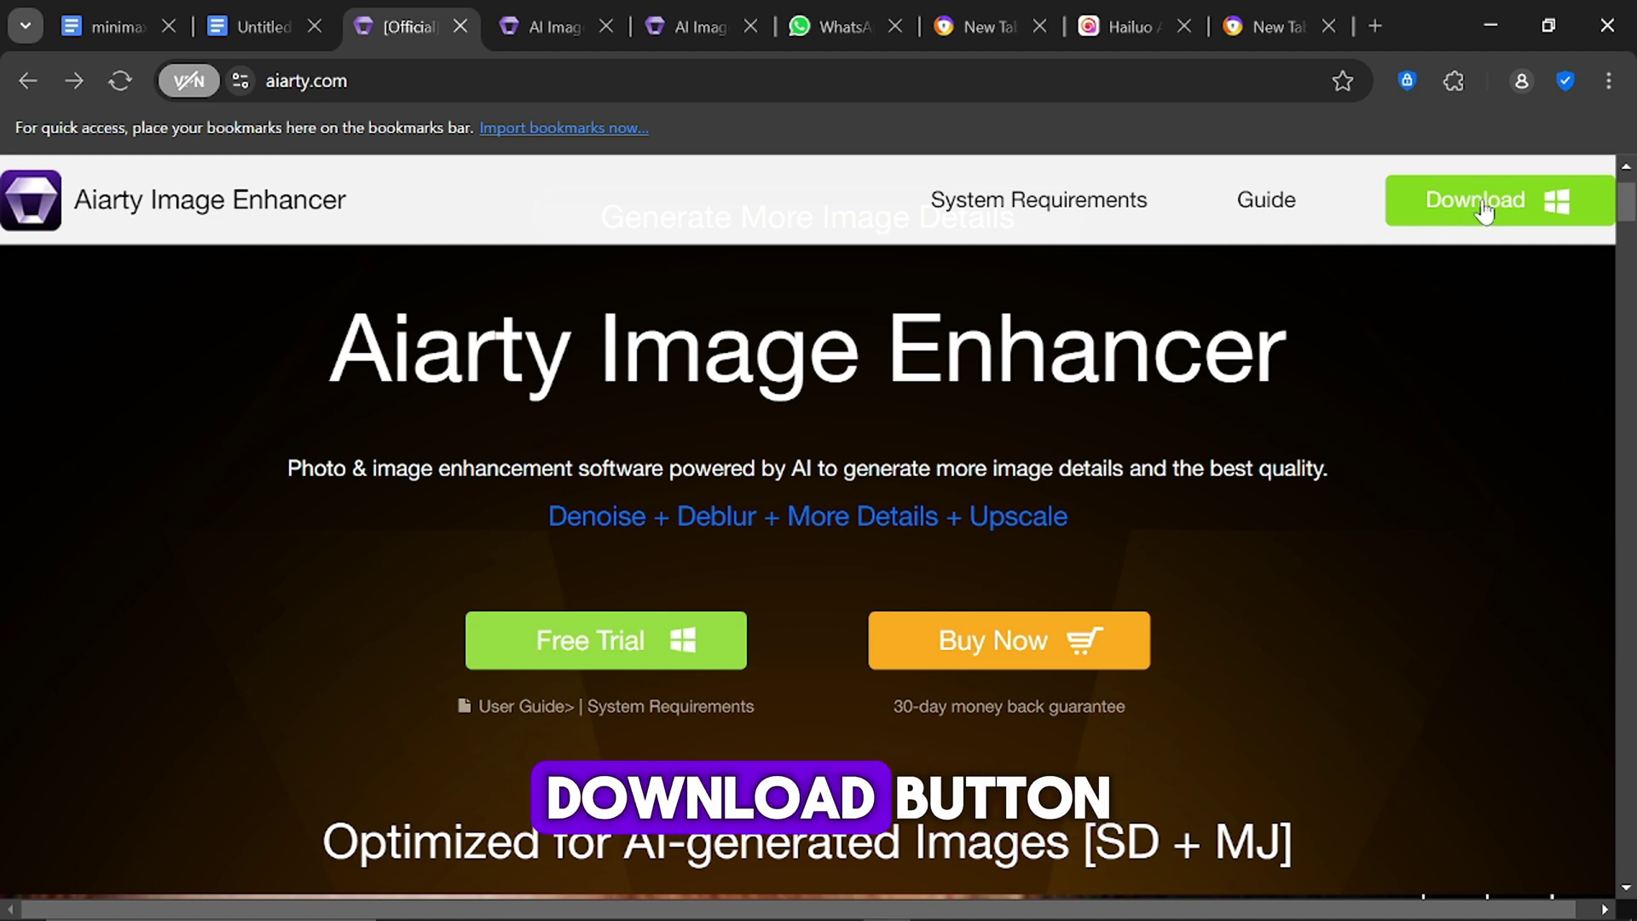
mouse_move(1091, 912)
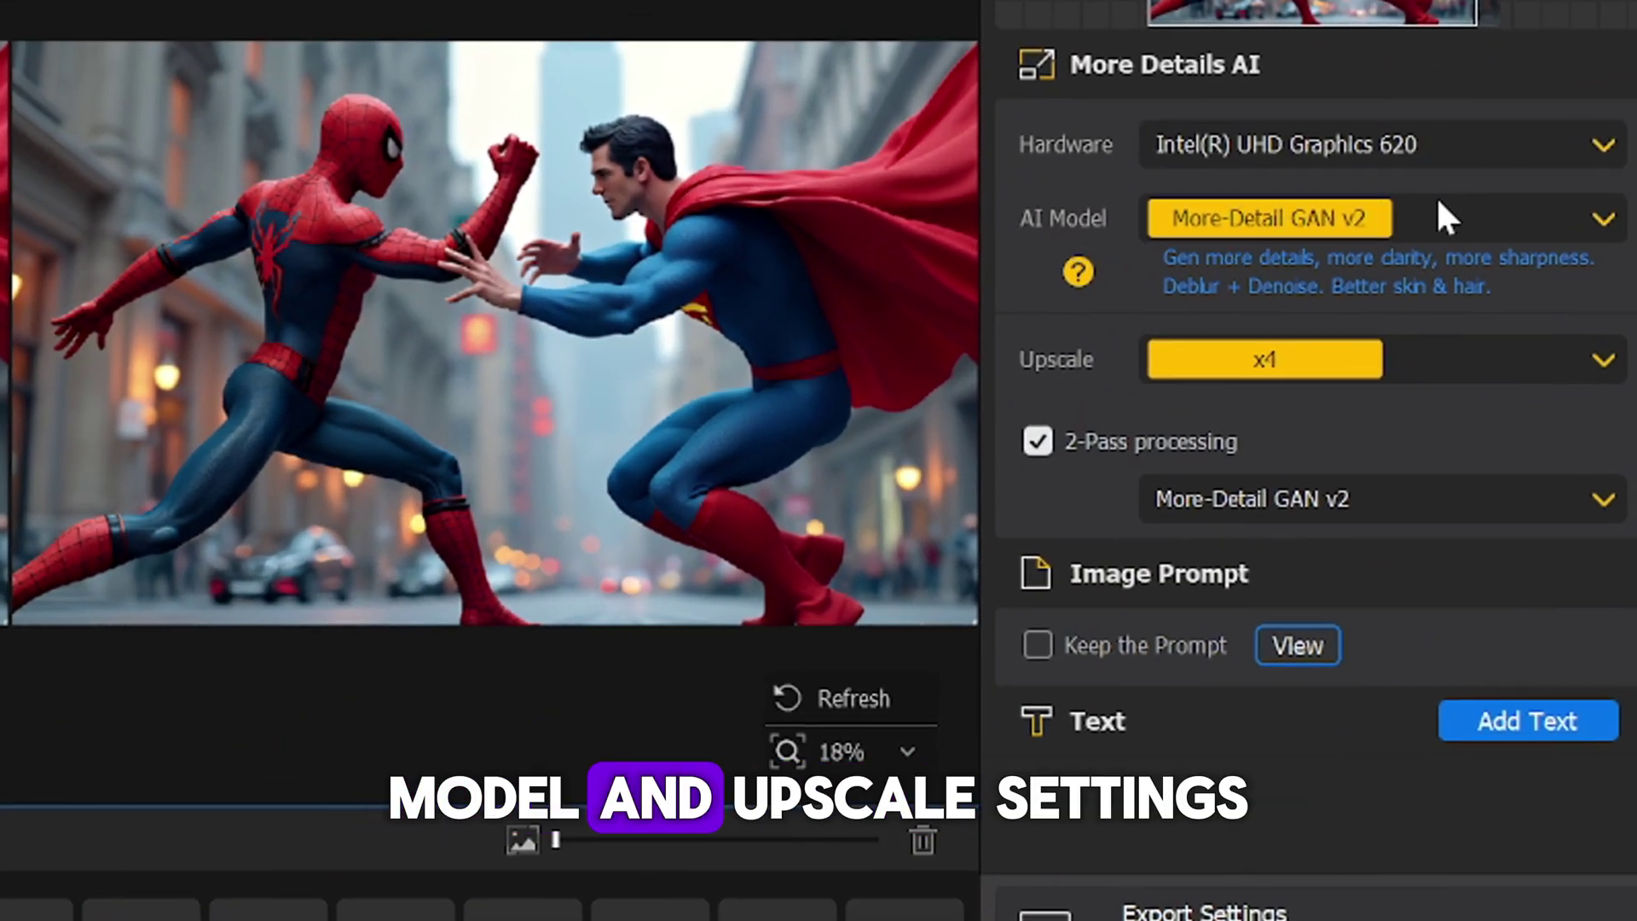
- Check the available upscale sizes, leaving x4 selected, then view the second-pass model list
left_click(1333, 364)
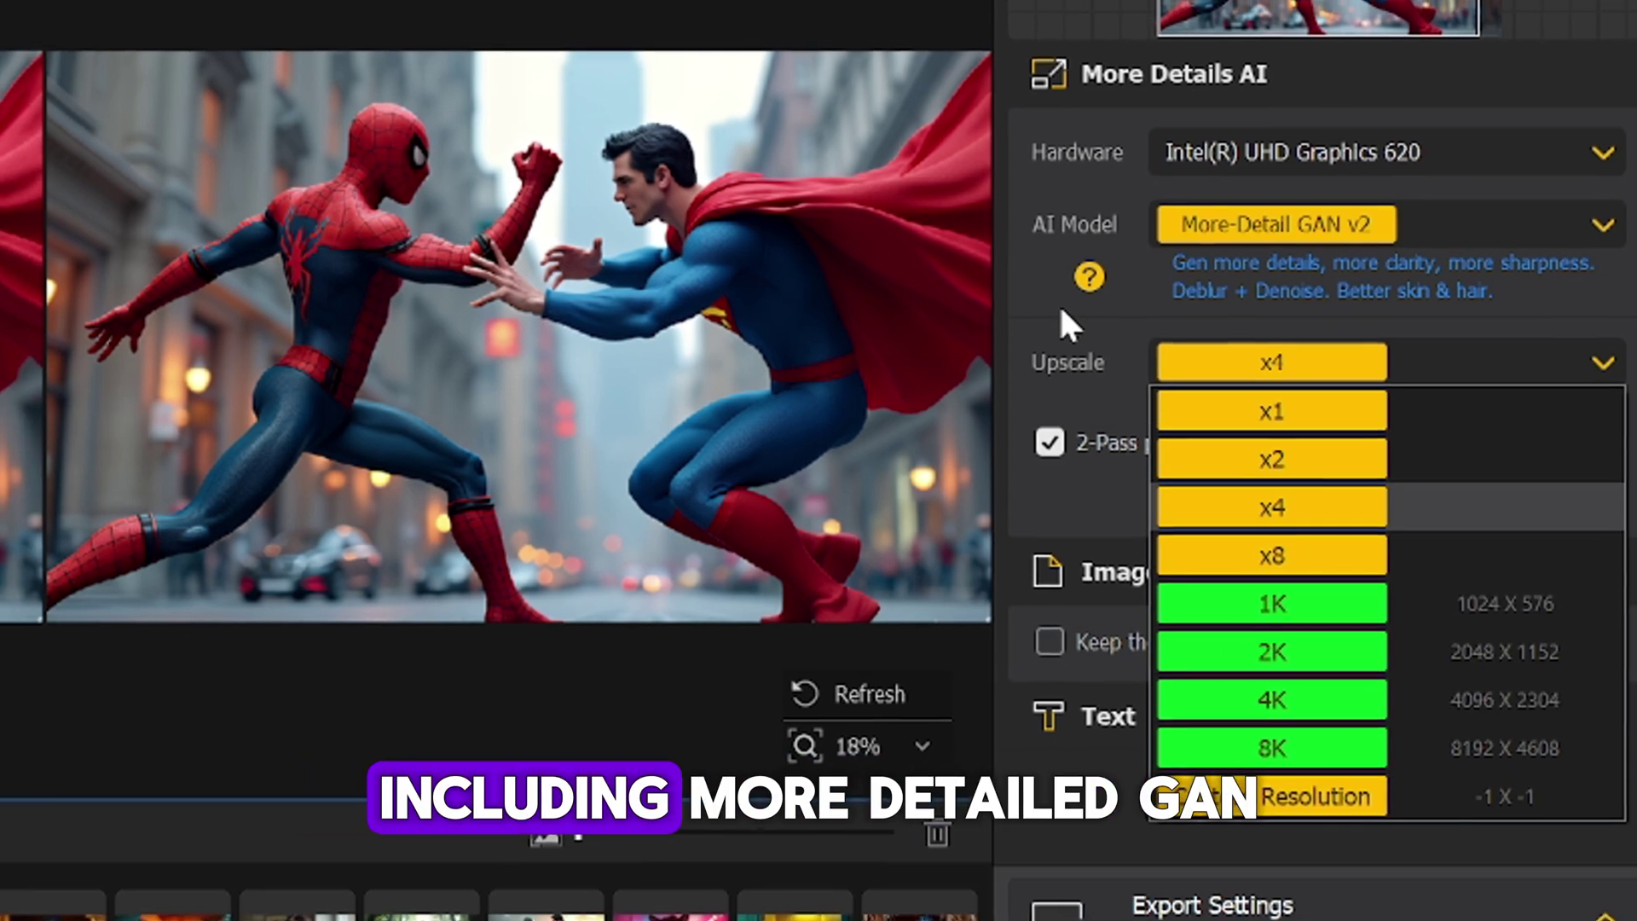
left_click(1061, 312)
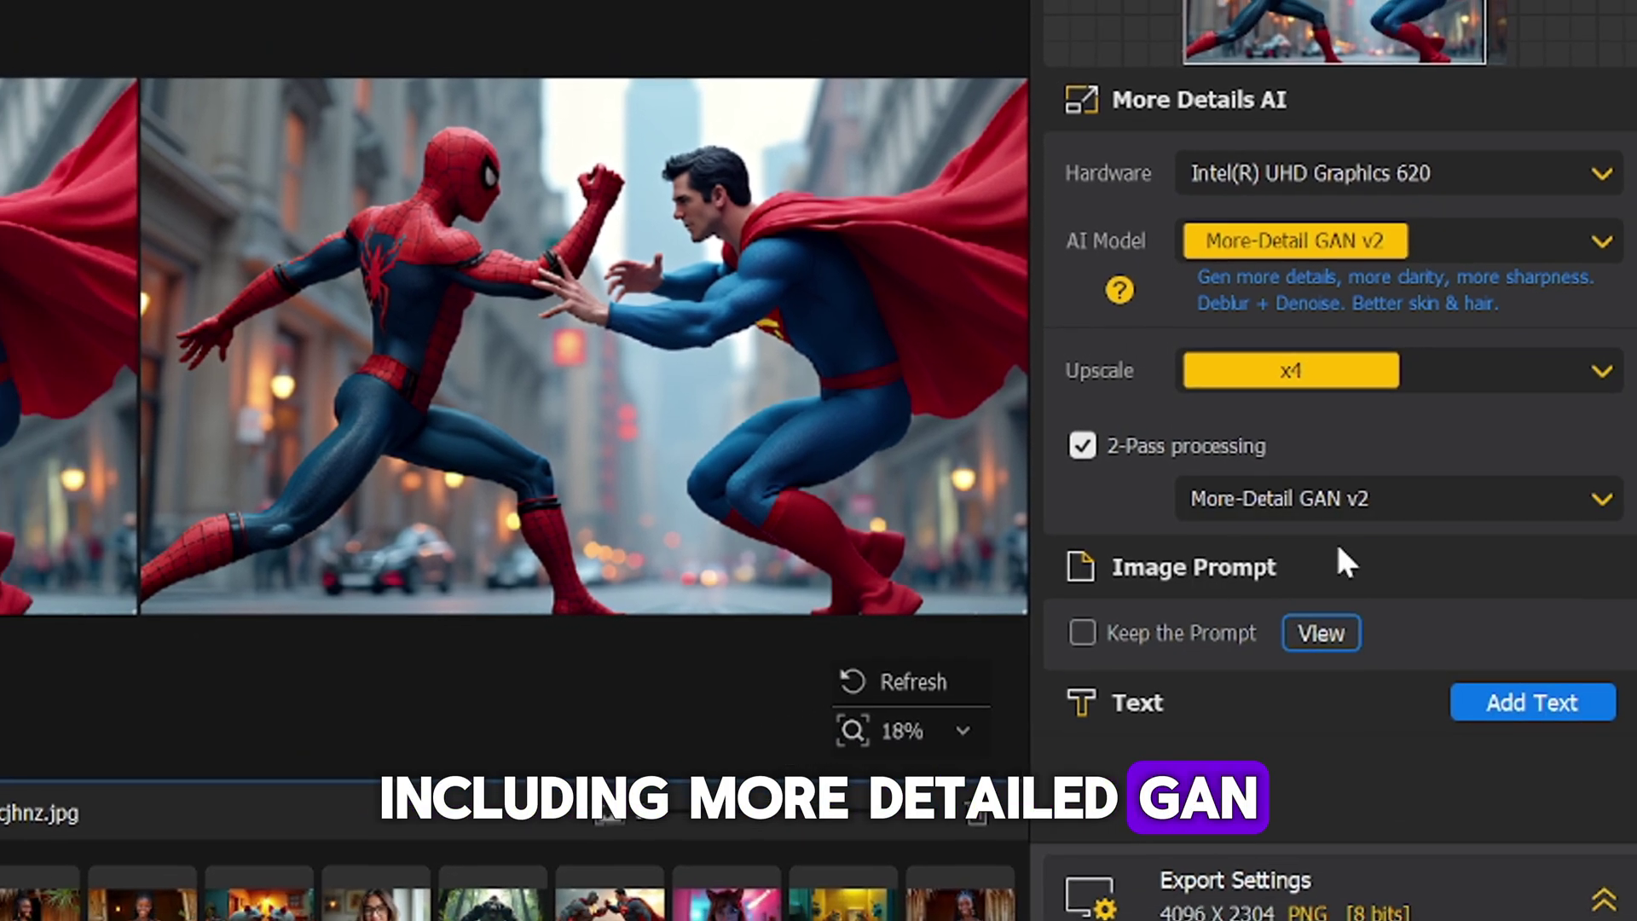
left_click(1363, 498)
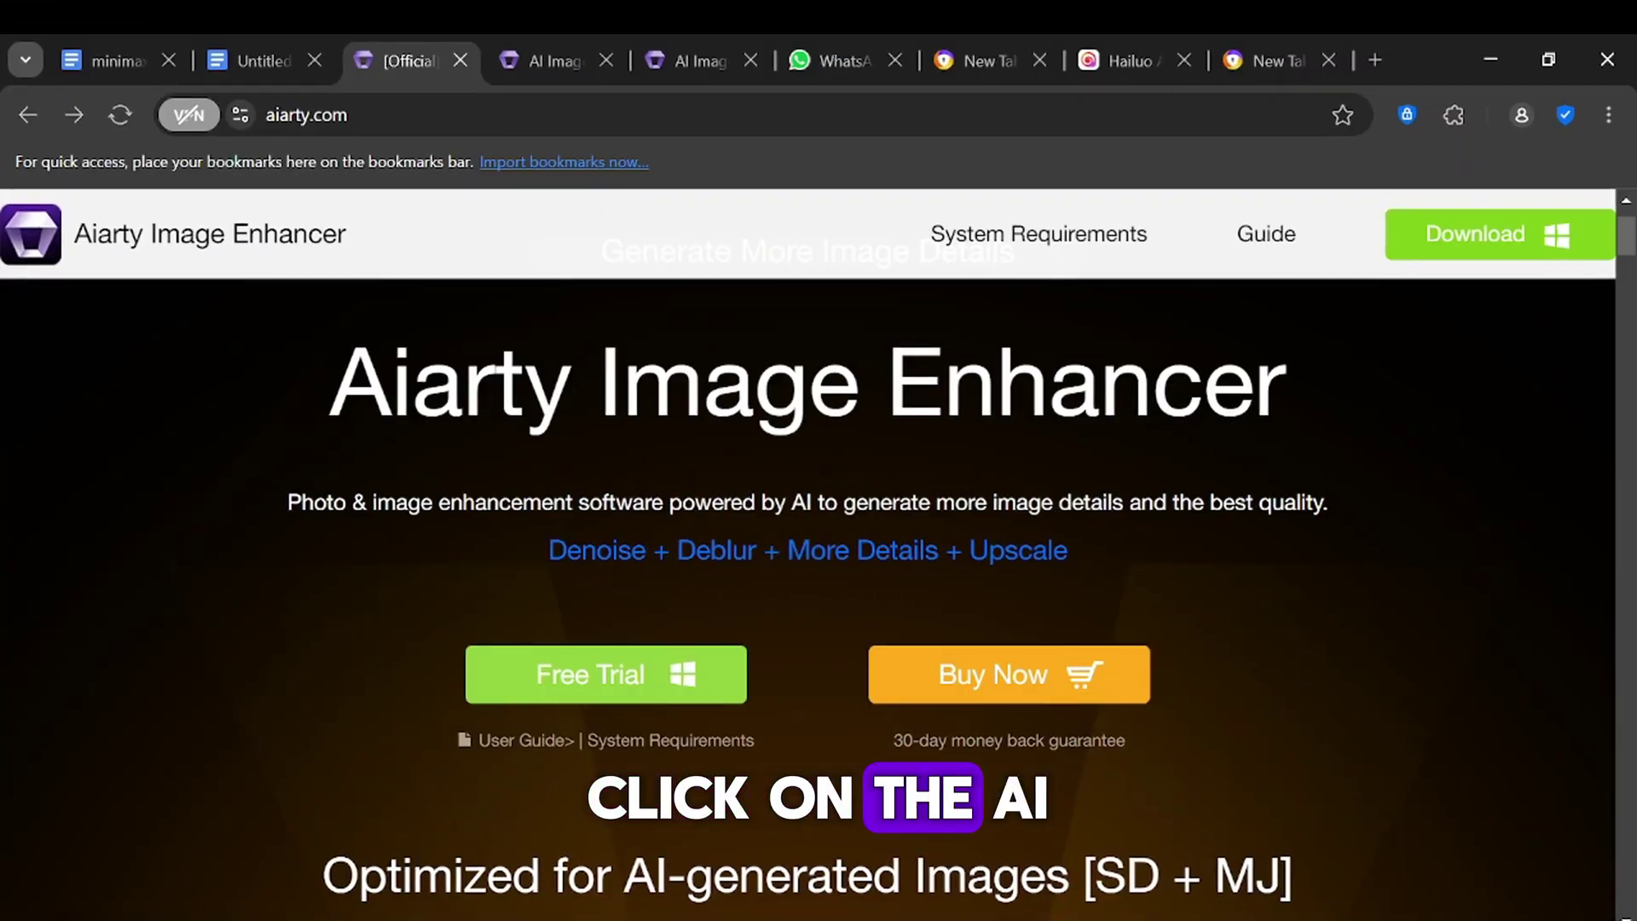
left_click(546, 57)
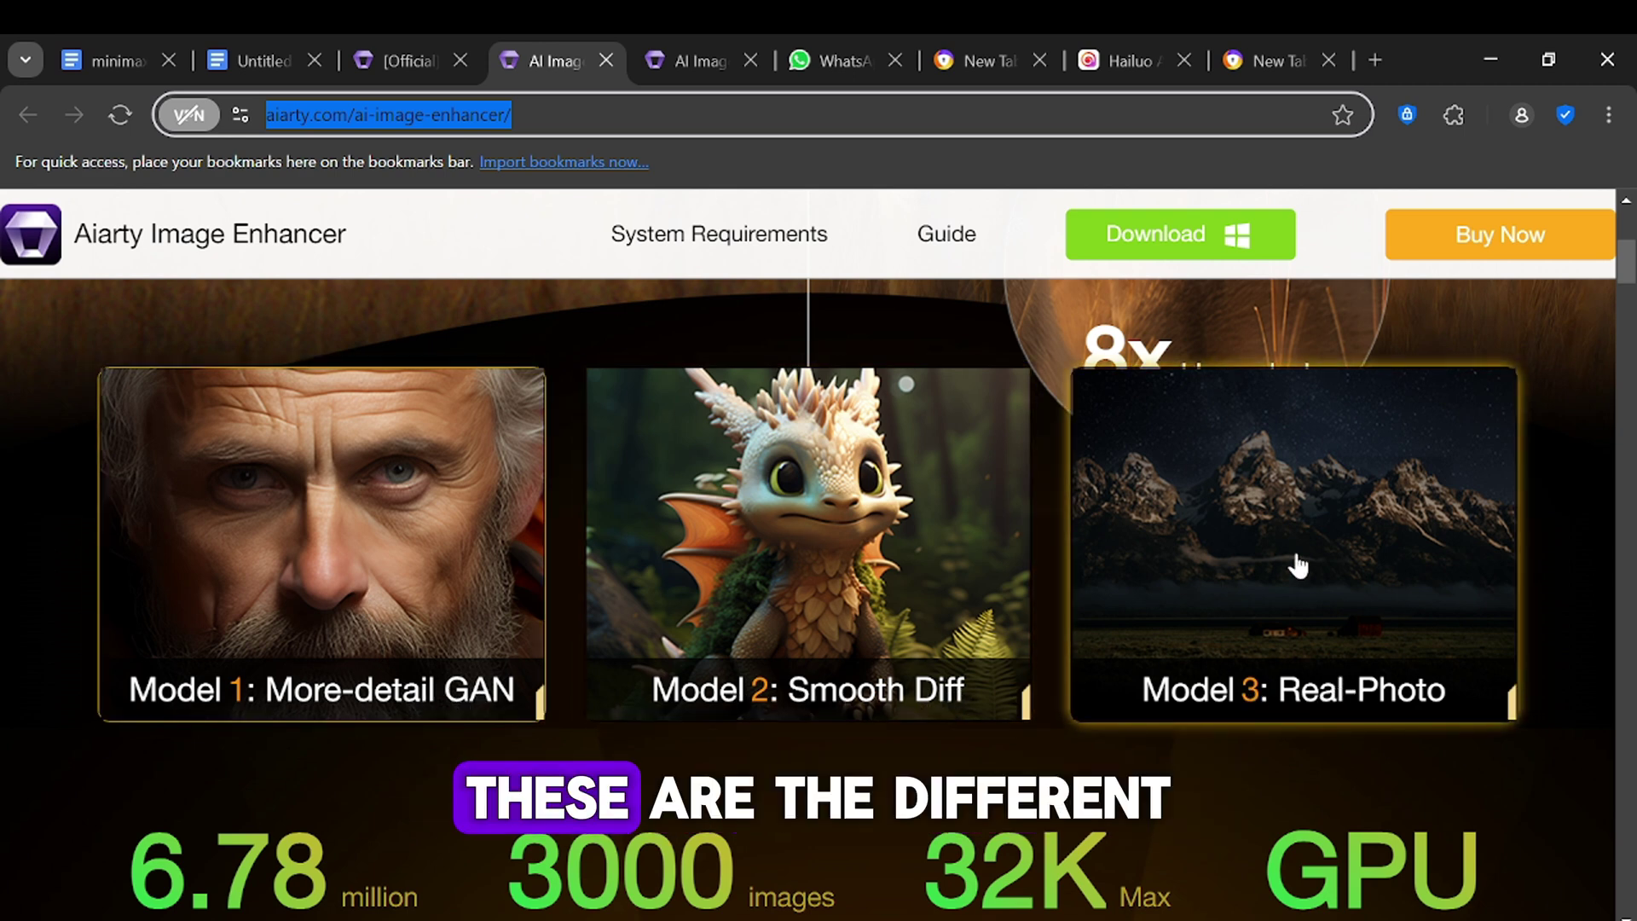
scroll(1067, 558, "down", 2)
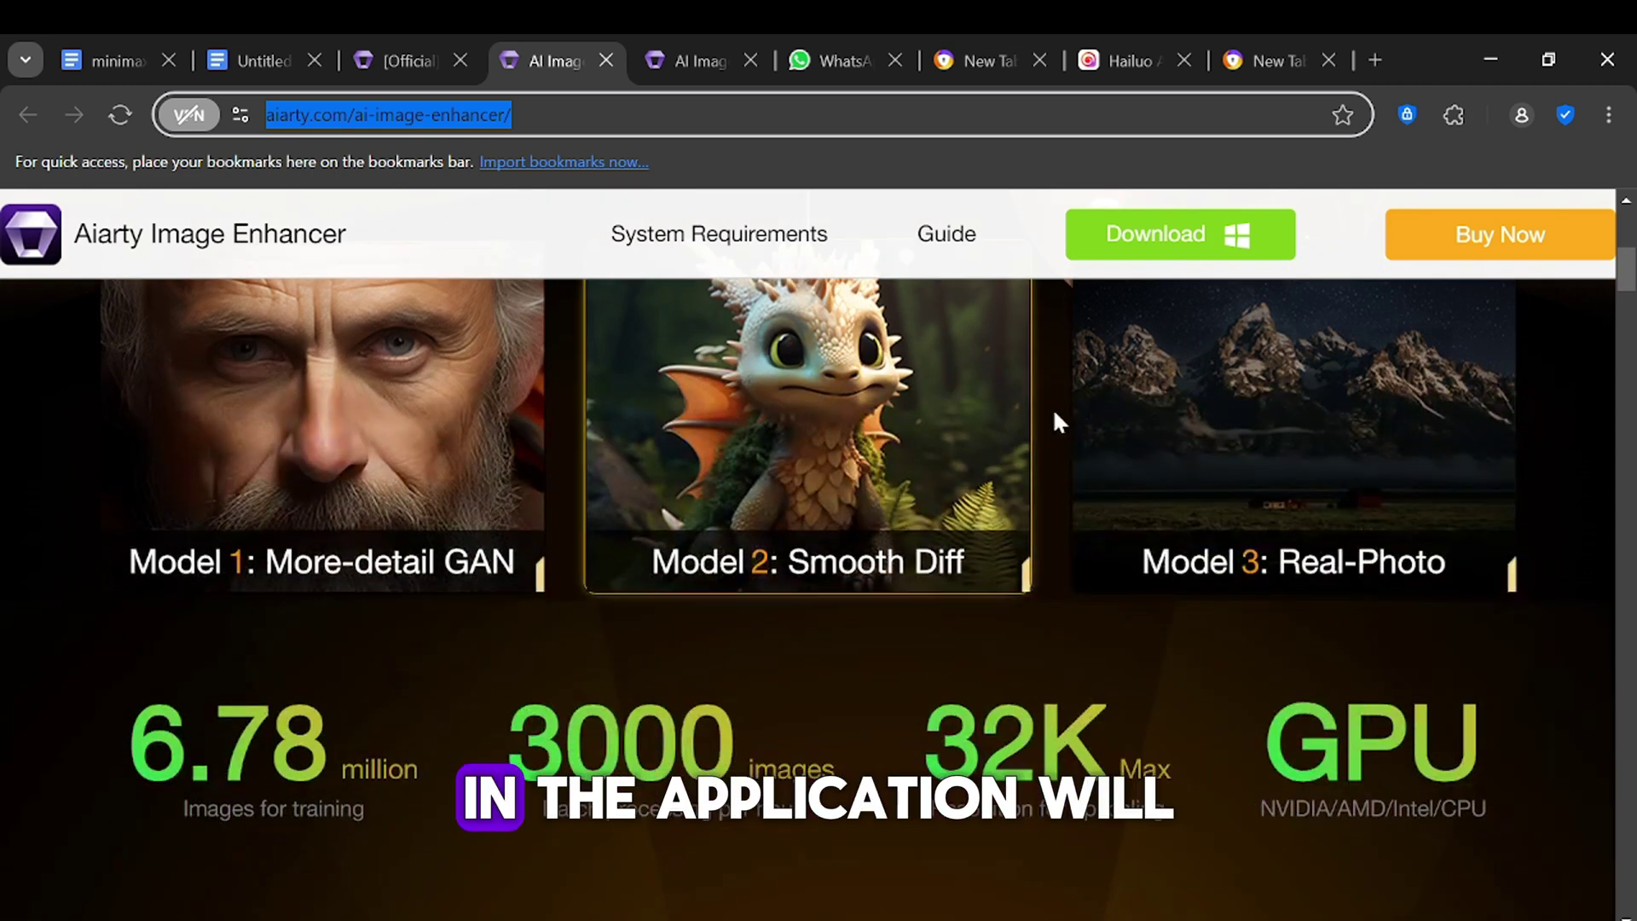
scroll(1052, 418, "up", 2)
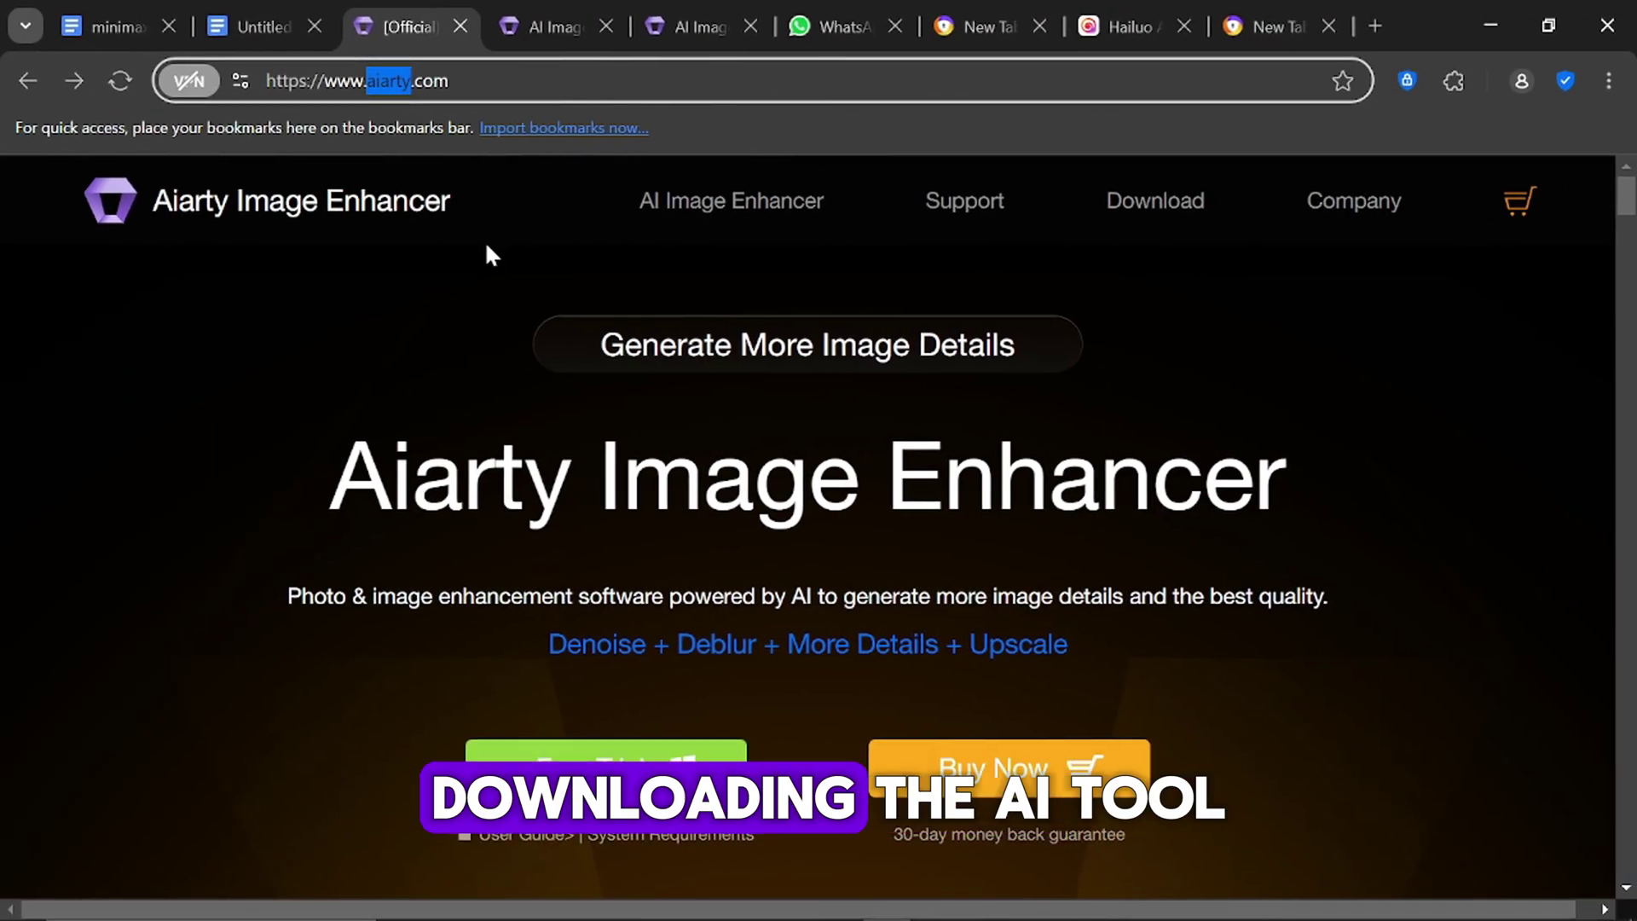
left_click(485, 240)
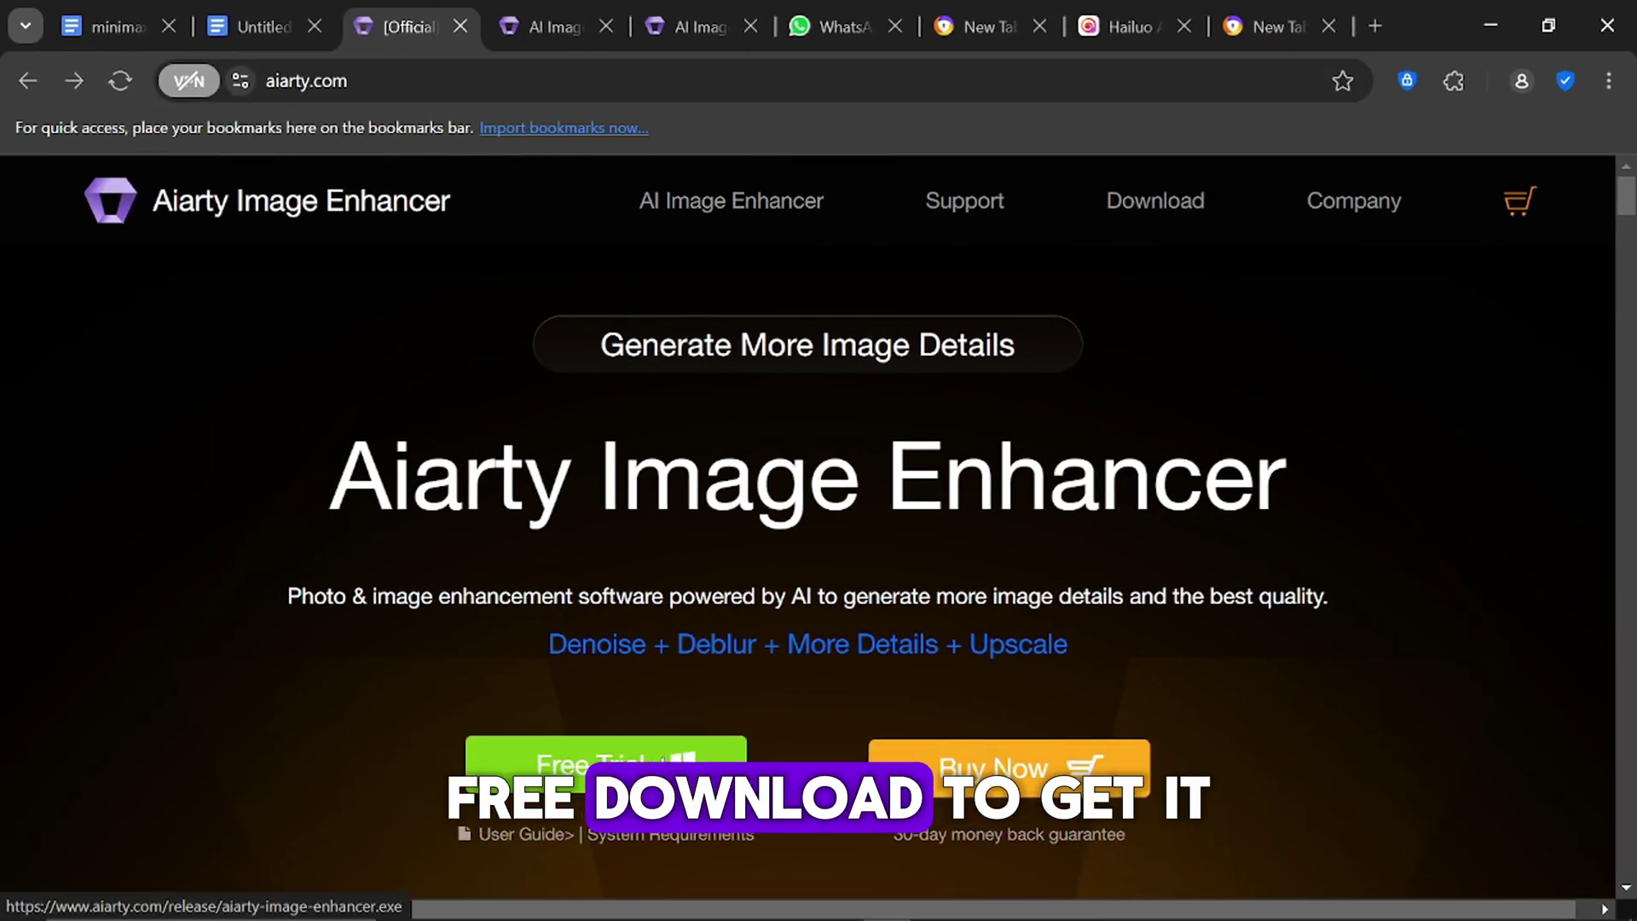
- Scroll through the AI model cards and how-to-use section on aiarty.com/ai-image-enhancer
scroll(618, 745, "down", 2)
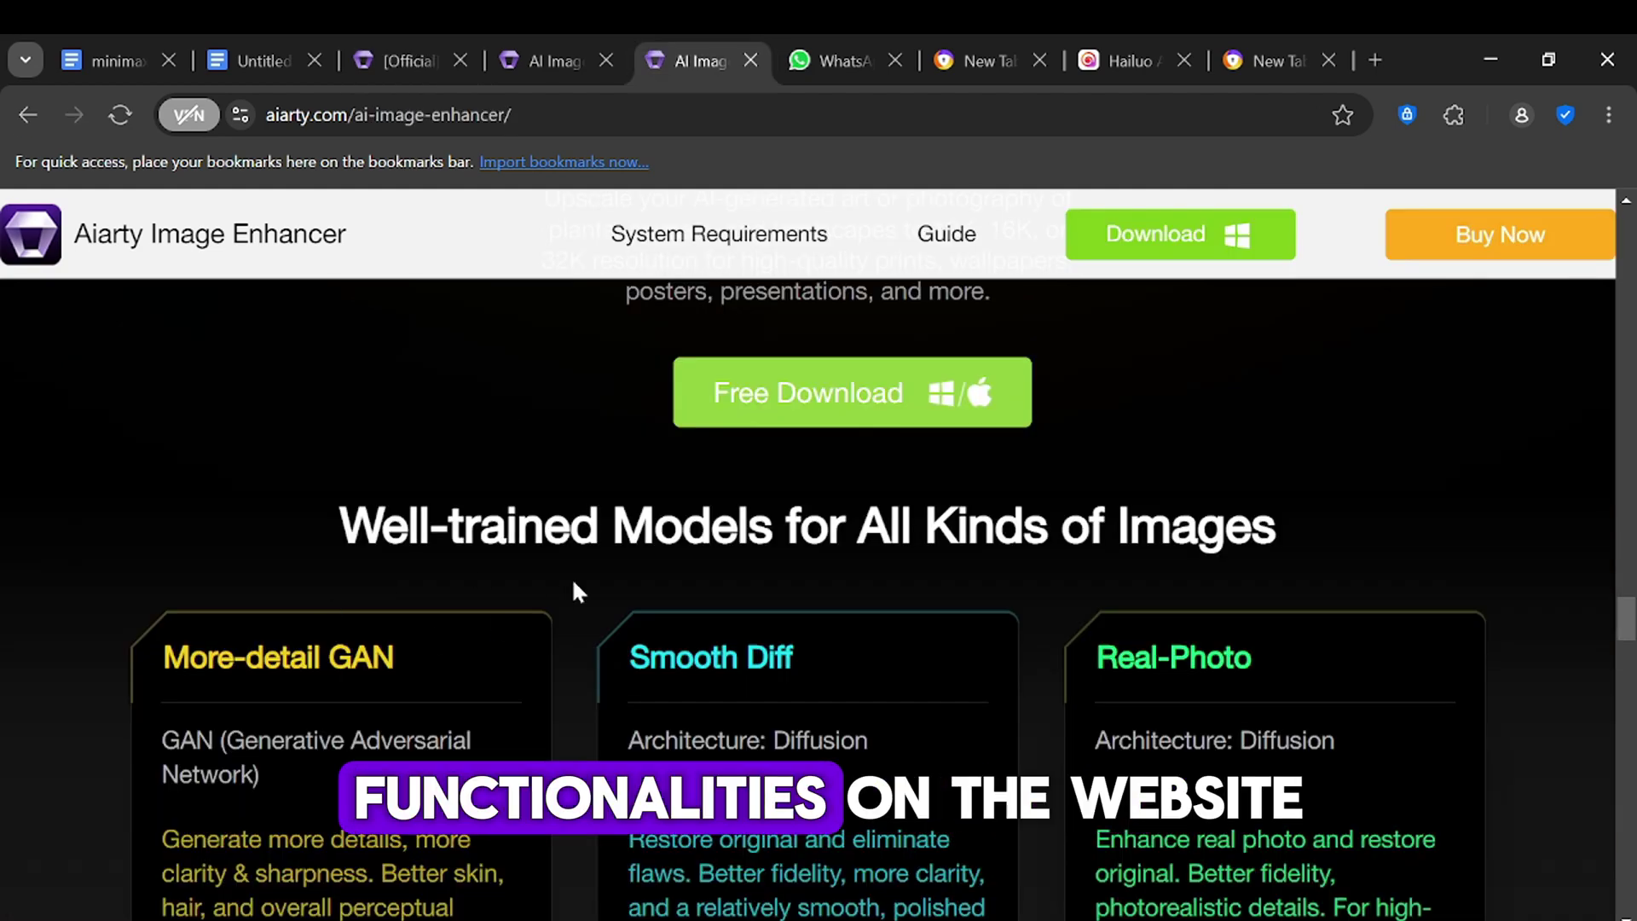
scroll(643, 594, "down", 2)
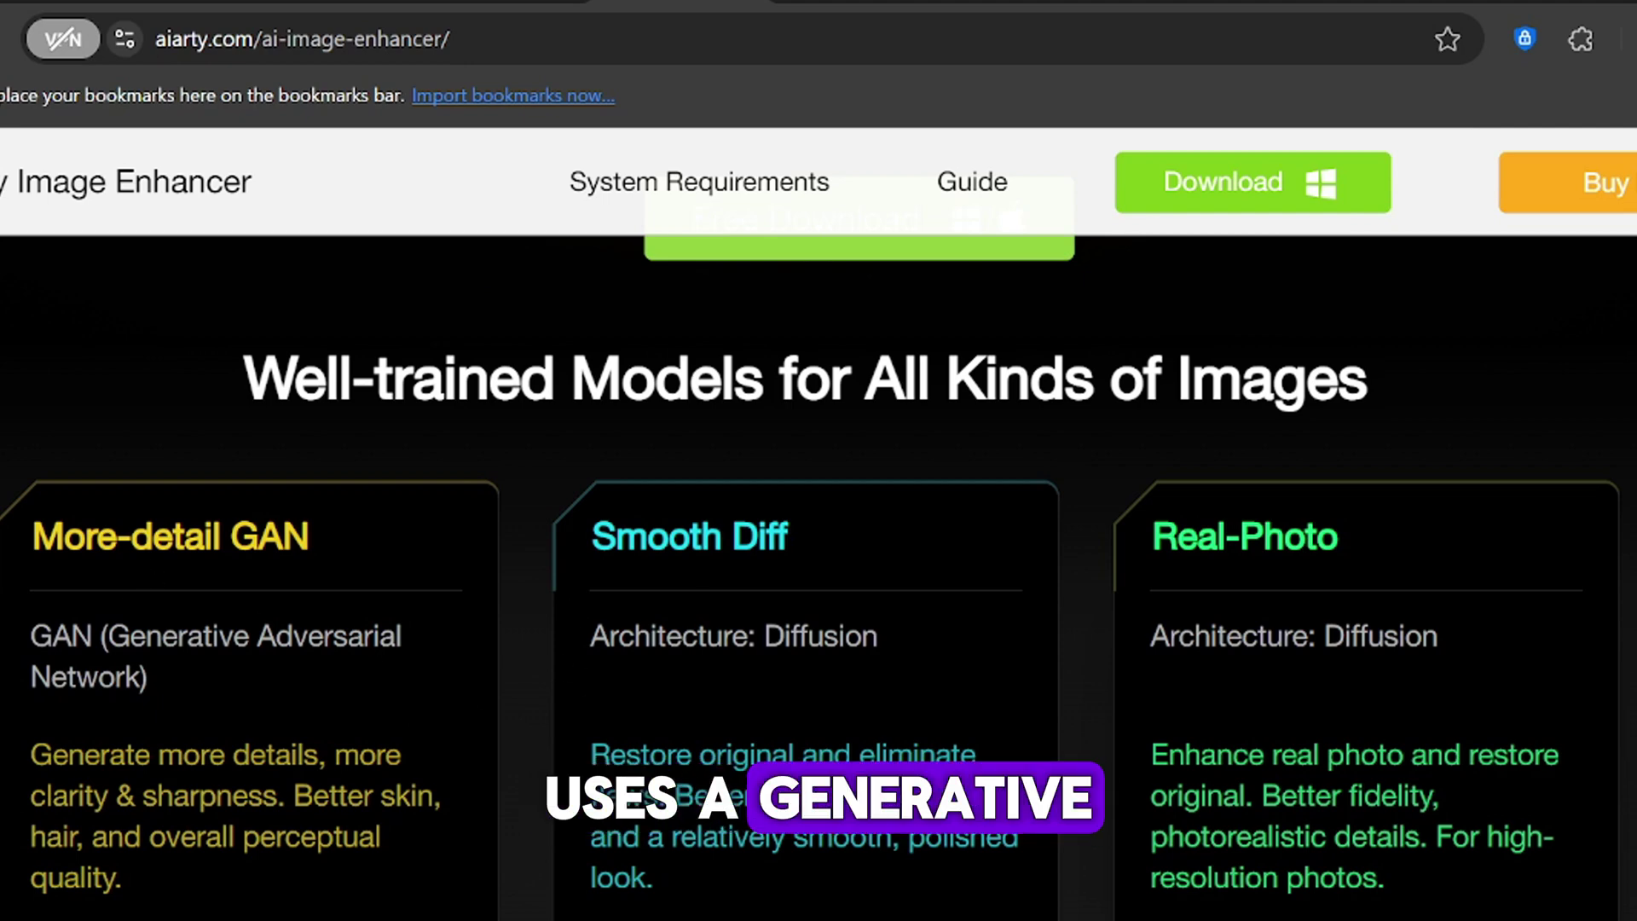
scroll(179, 529, "down", 2)
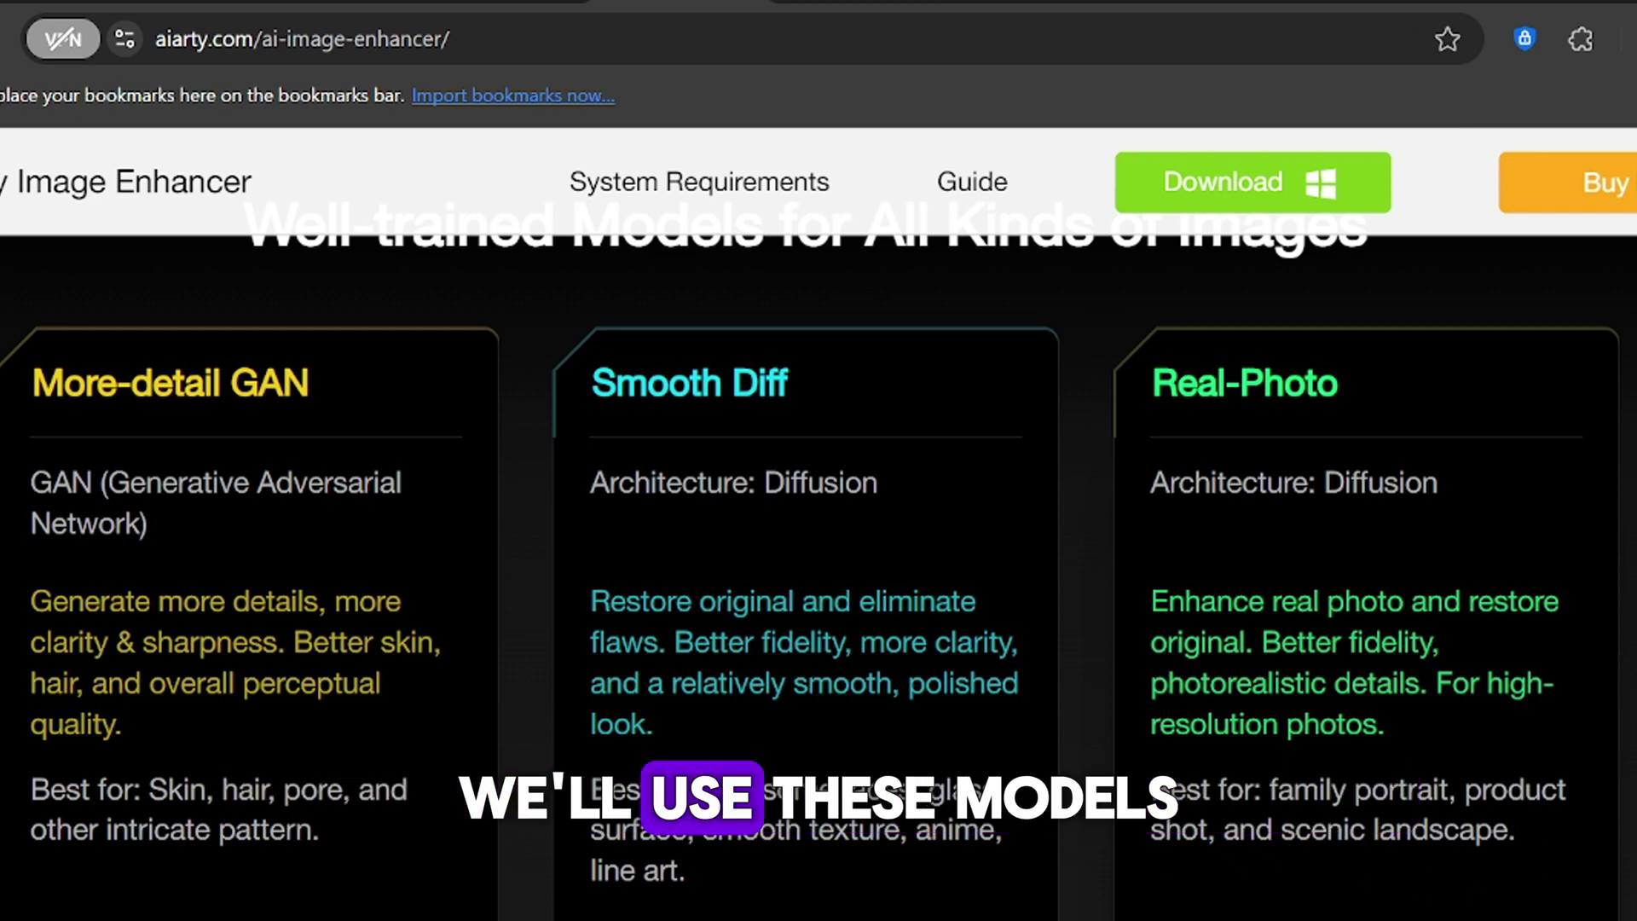
scroll(726, 575, "down", 15)
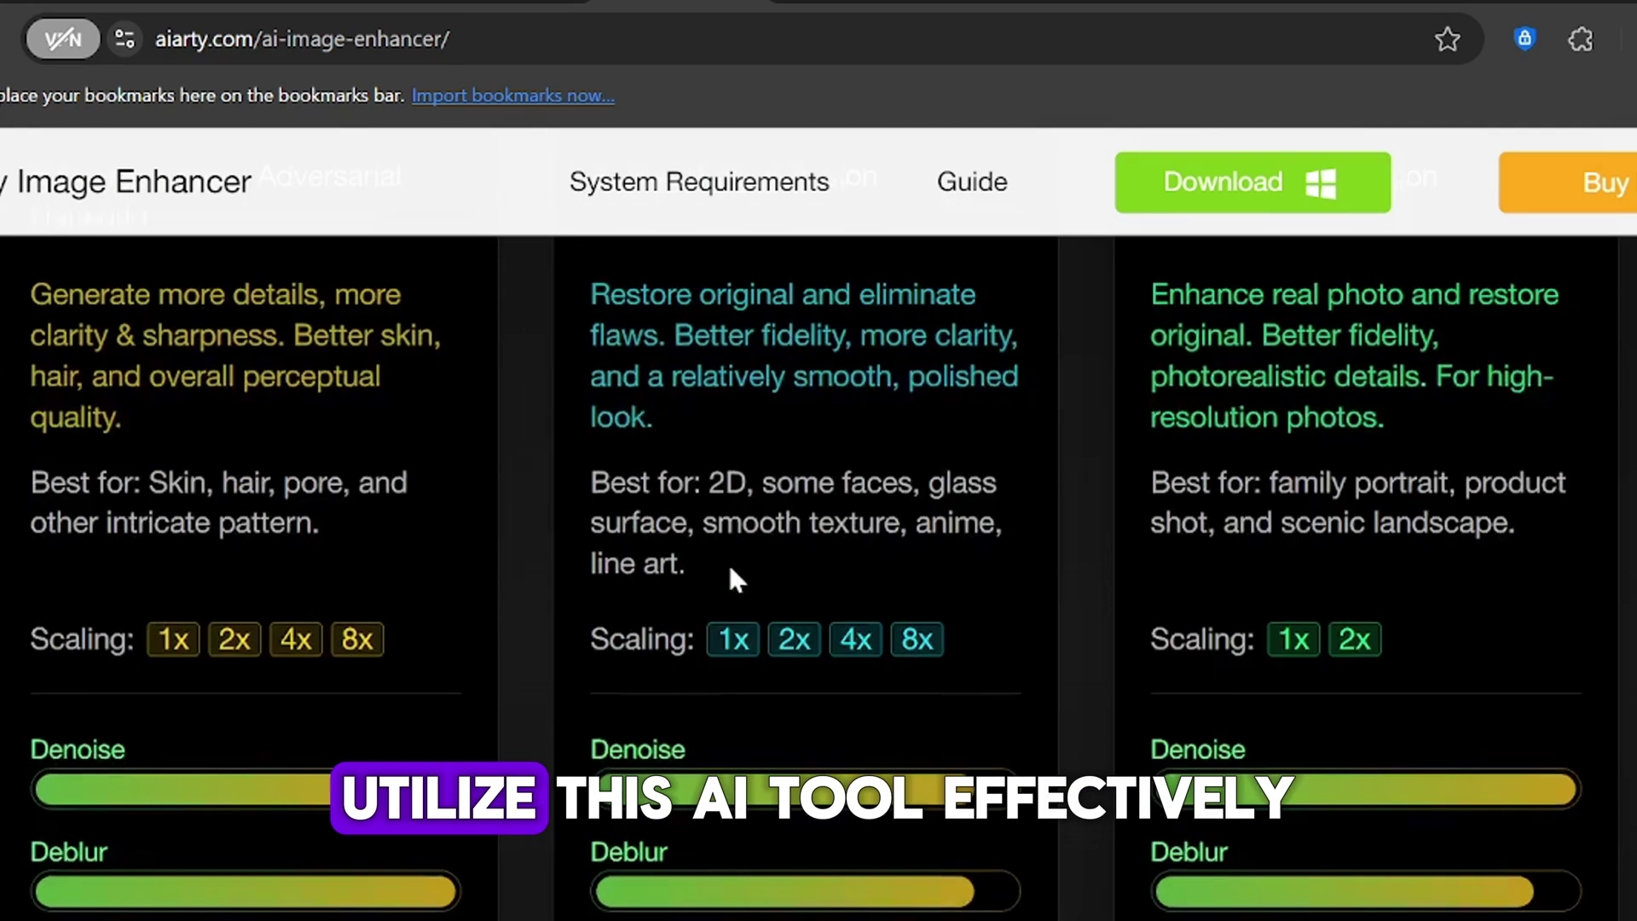
scroll(729, 565, "down", 2)
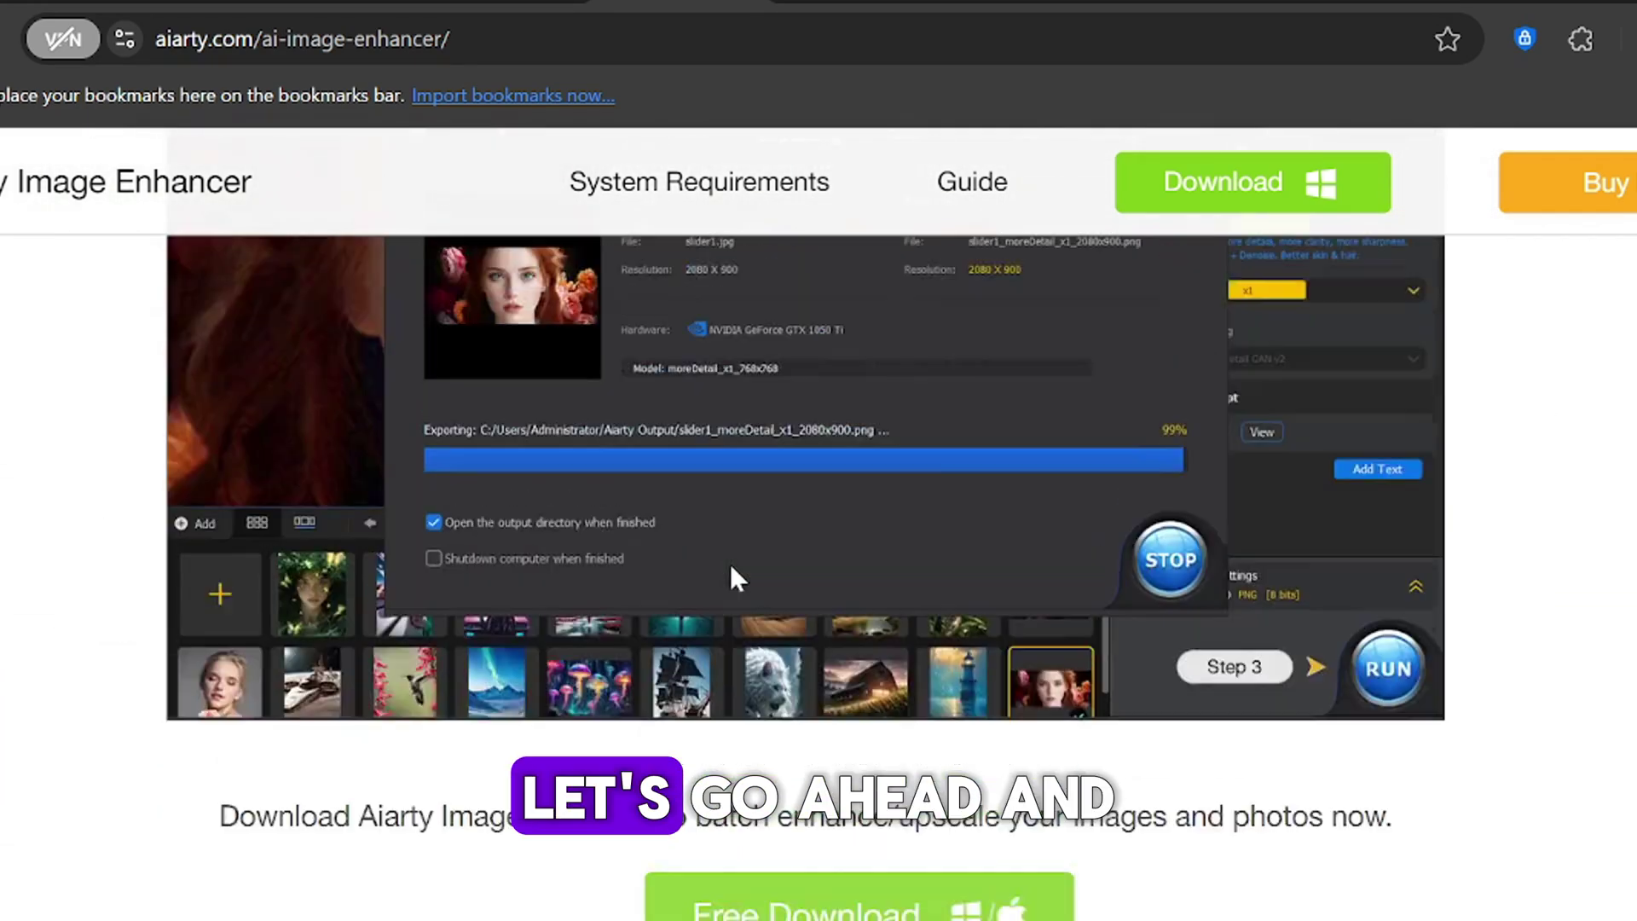
scroll(730, 564, "up", 4)
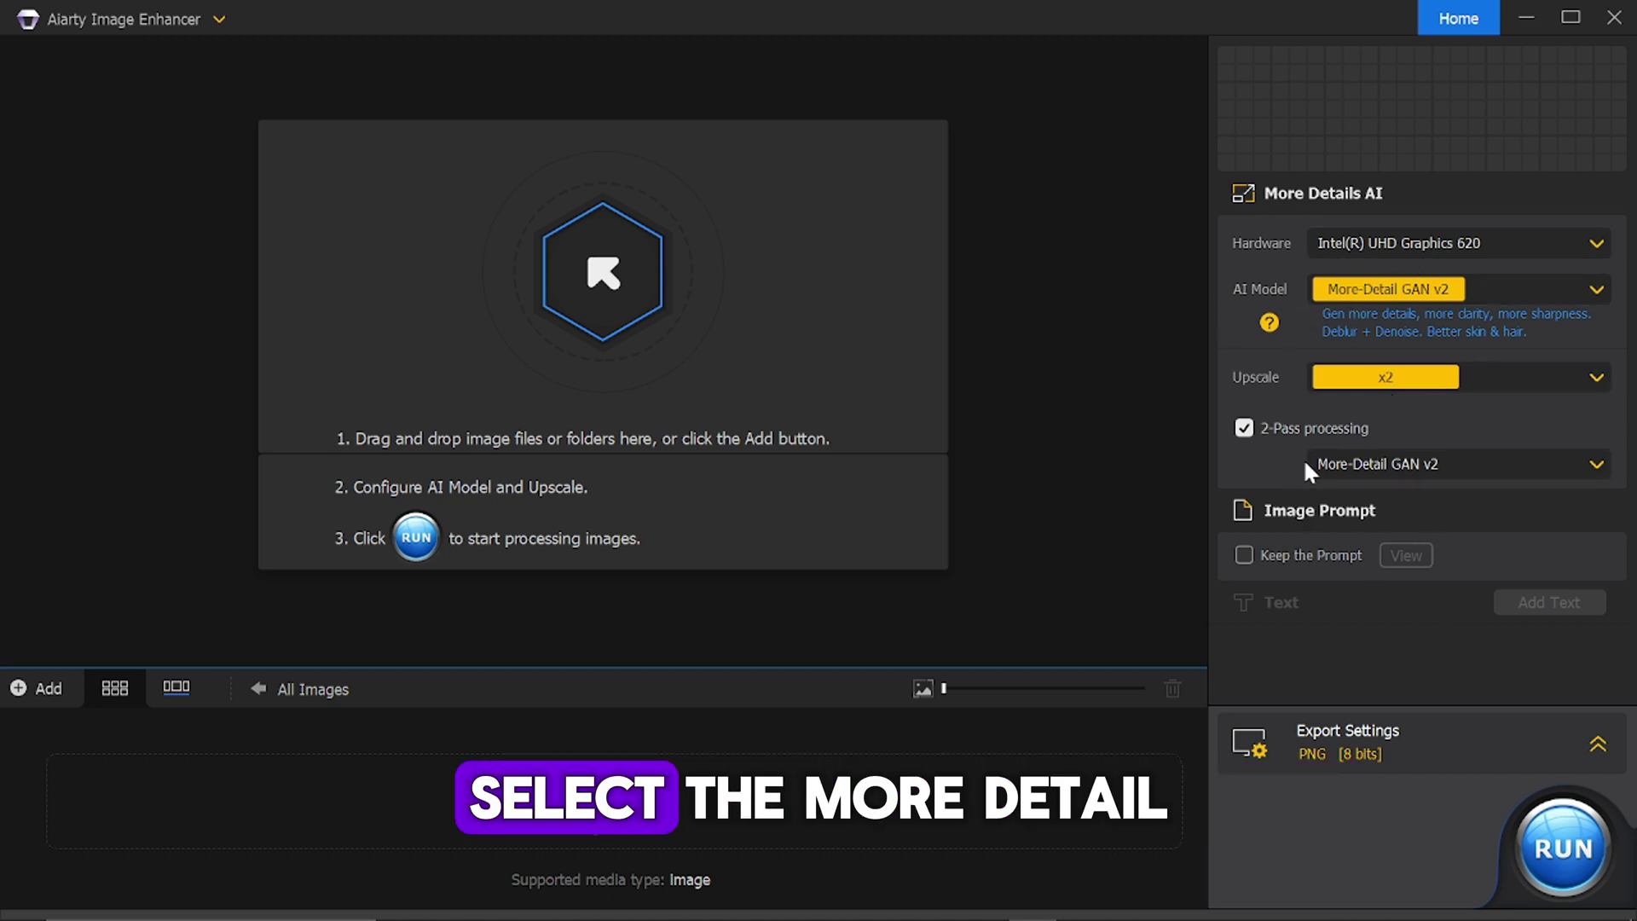
- Load the police-cats image and run a 2x upscale to 2048 x 1152 with More-Detail GAN v2
left_click(1379, 460)
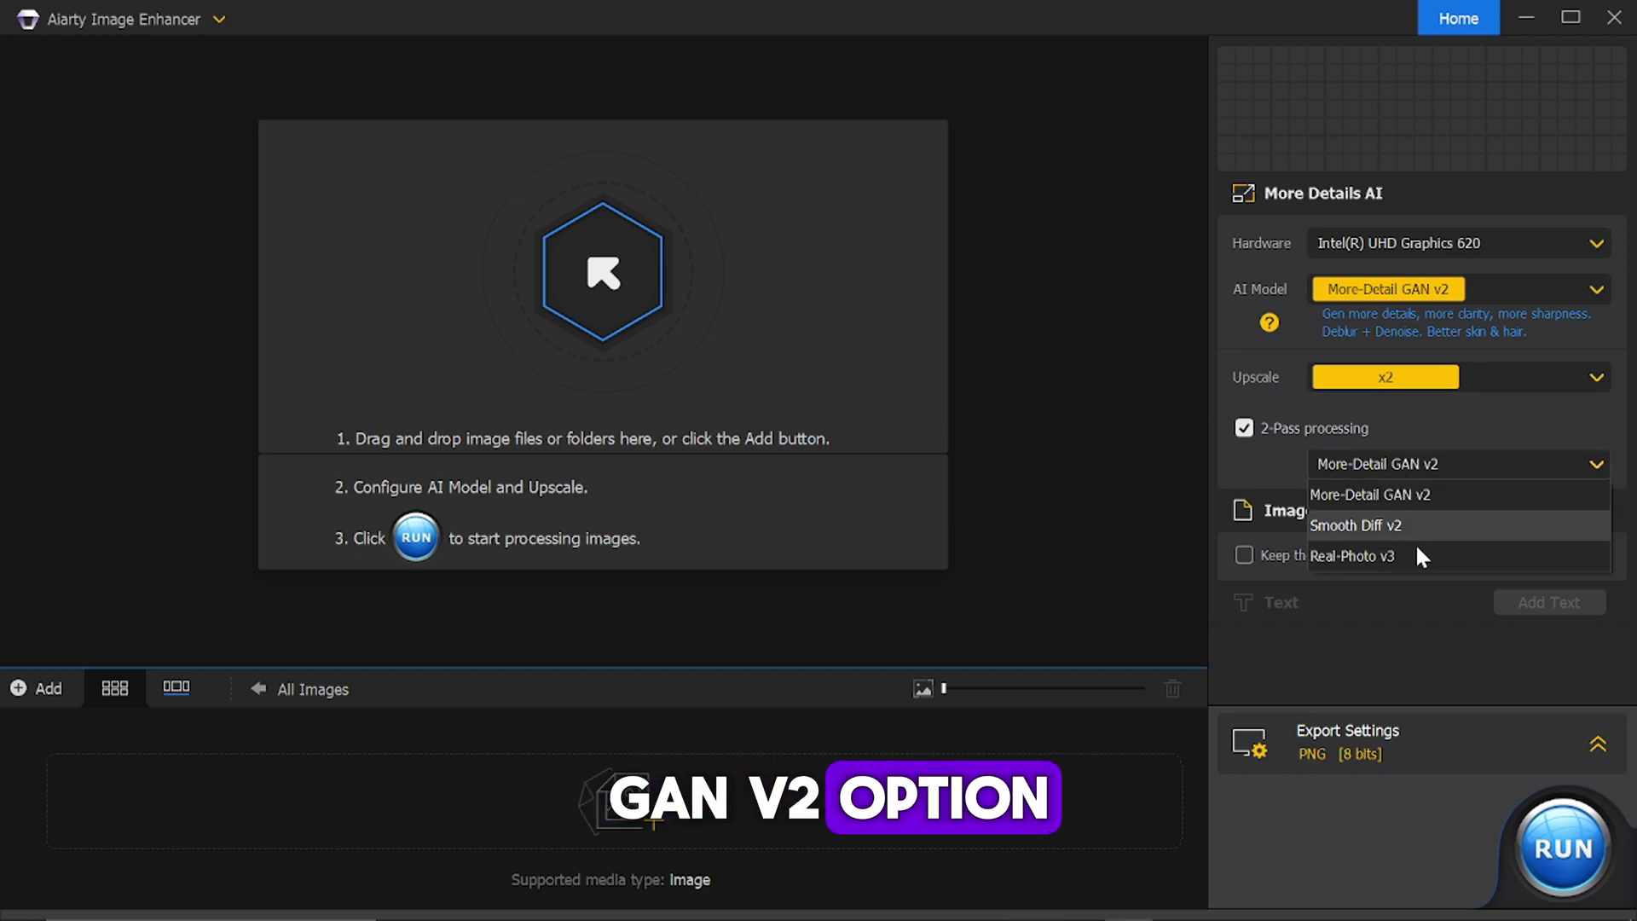
left_click(1381, 489)
left_click(615, 271)
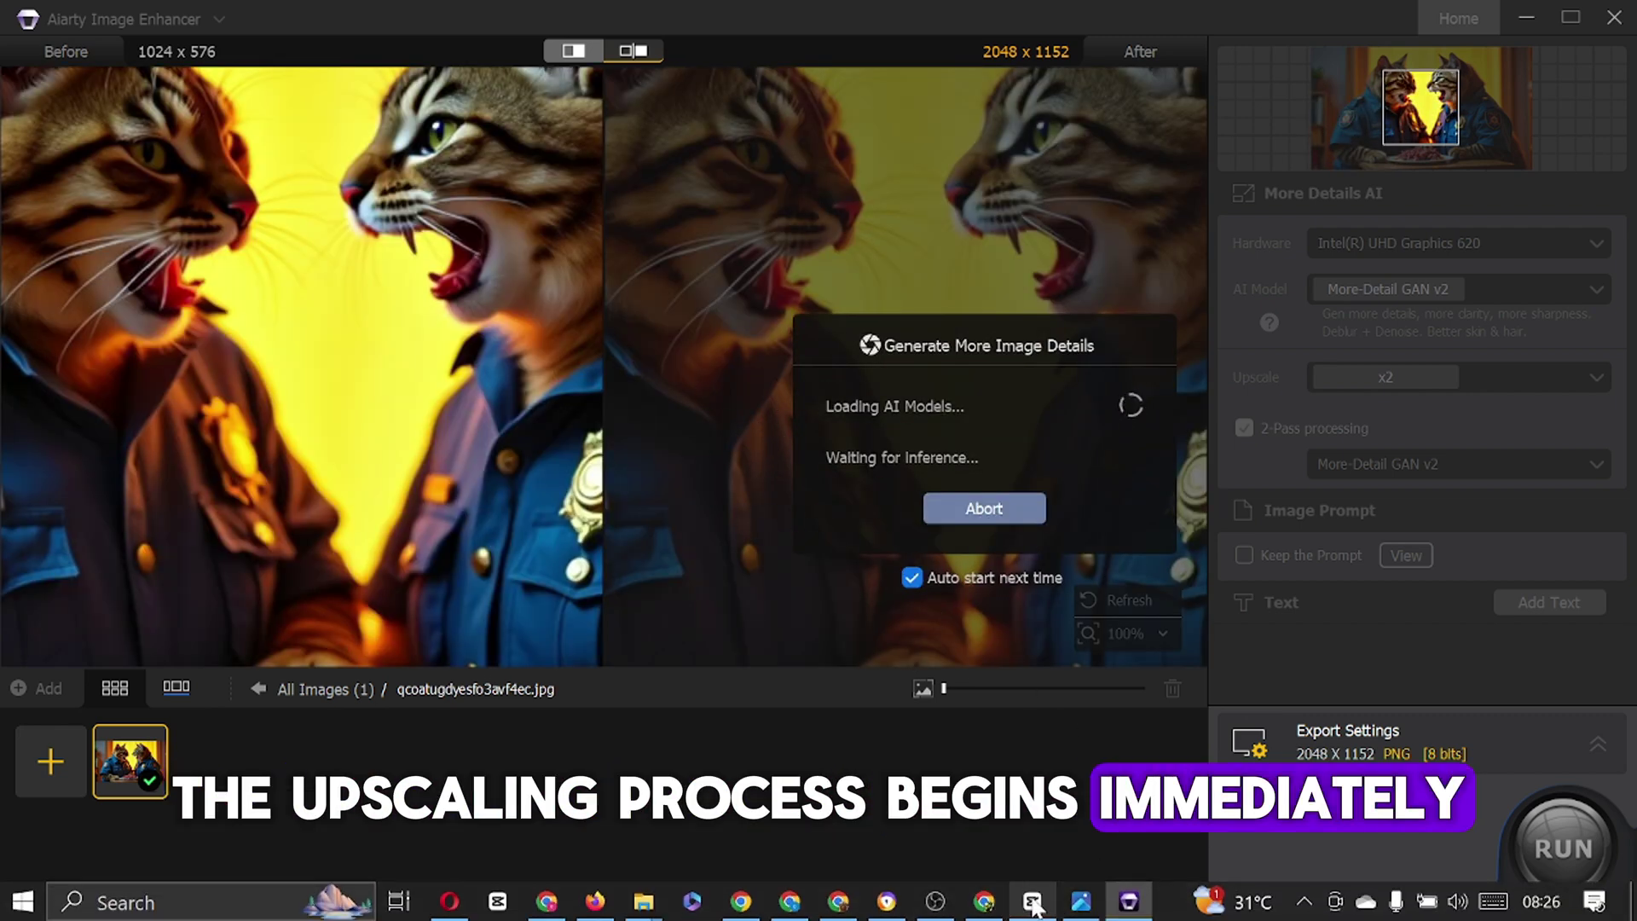
mouse_move(1032, 910)
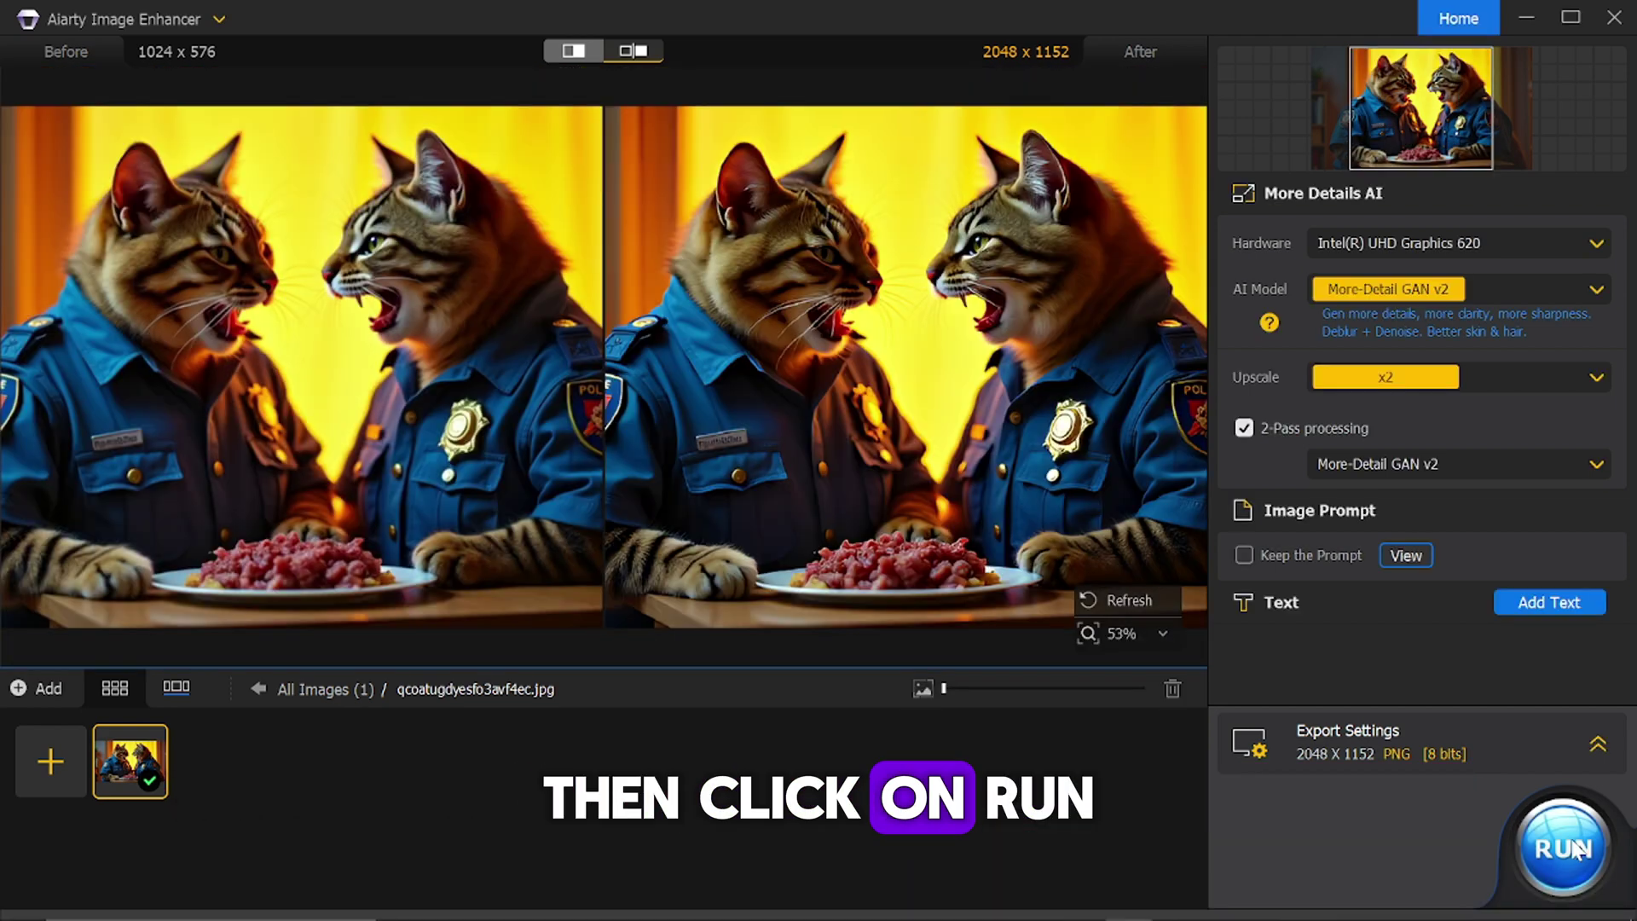
left_click(1538, 821)
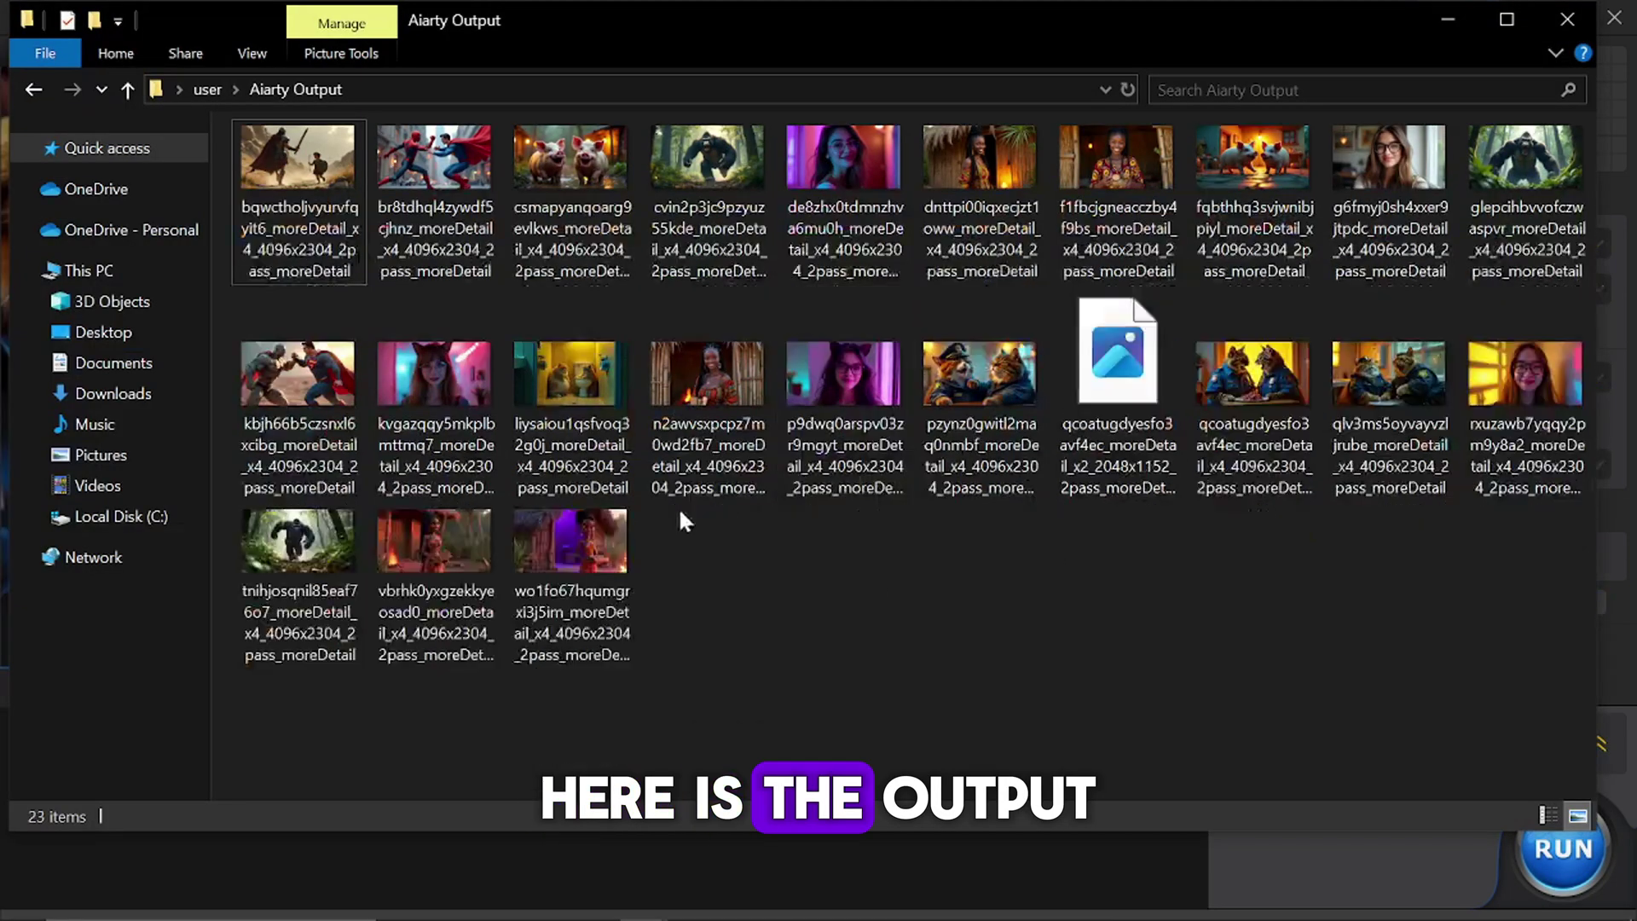
- Open an upscaled output in Photos, then close the previews and the Aiarty Output folder
left_click(1103, 377)
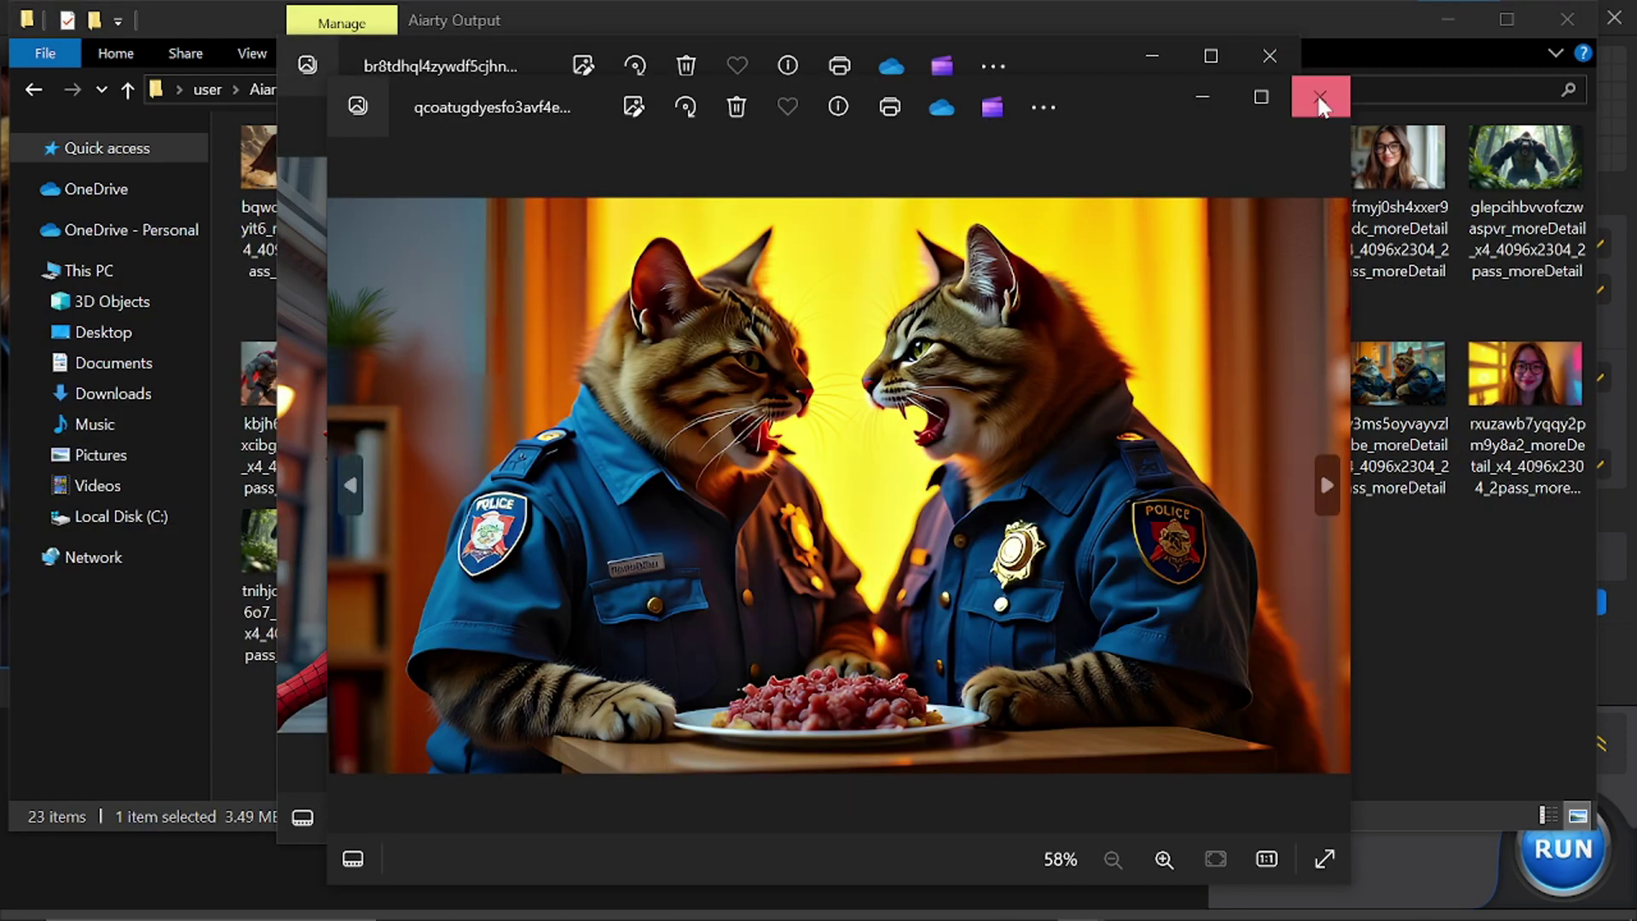
left_click(1320, 105)
left_click(1269, 55)
left_click(1492, 18)
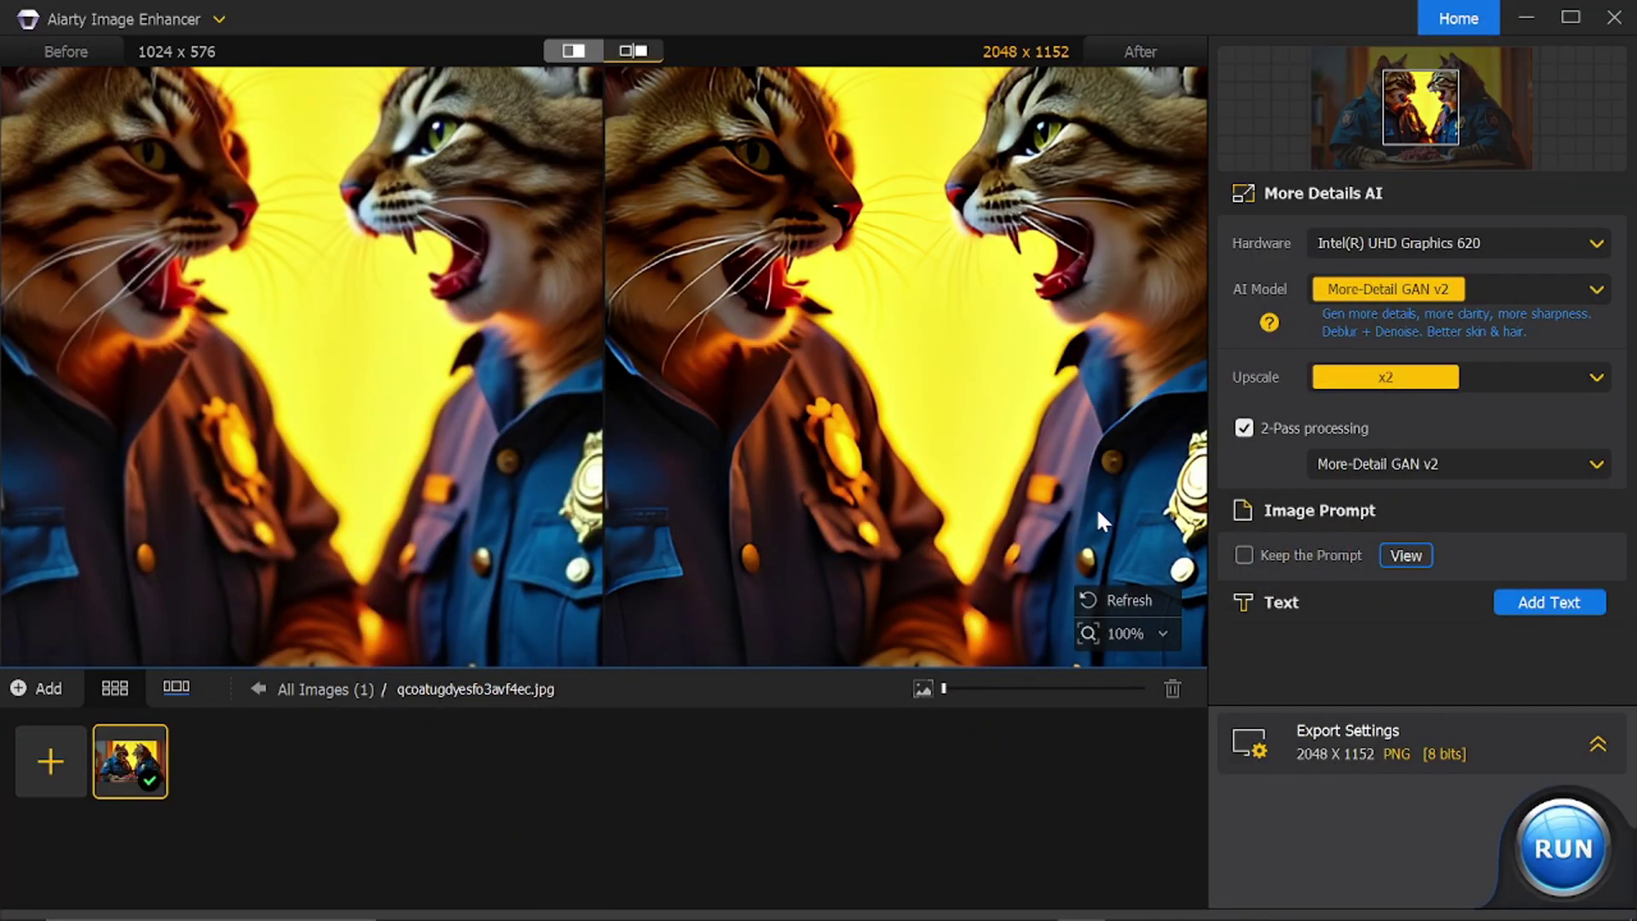
- Select all images in Downloads, load them into the queue, and dismiss the loading report
scroll(790, 440, "down", 3)
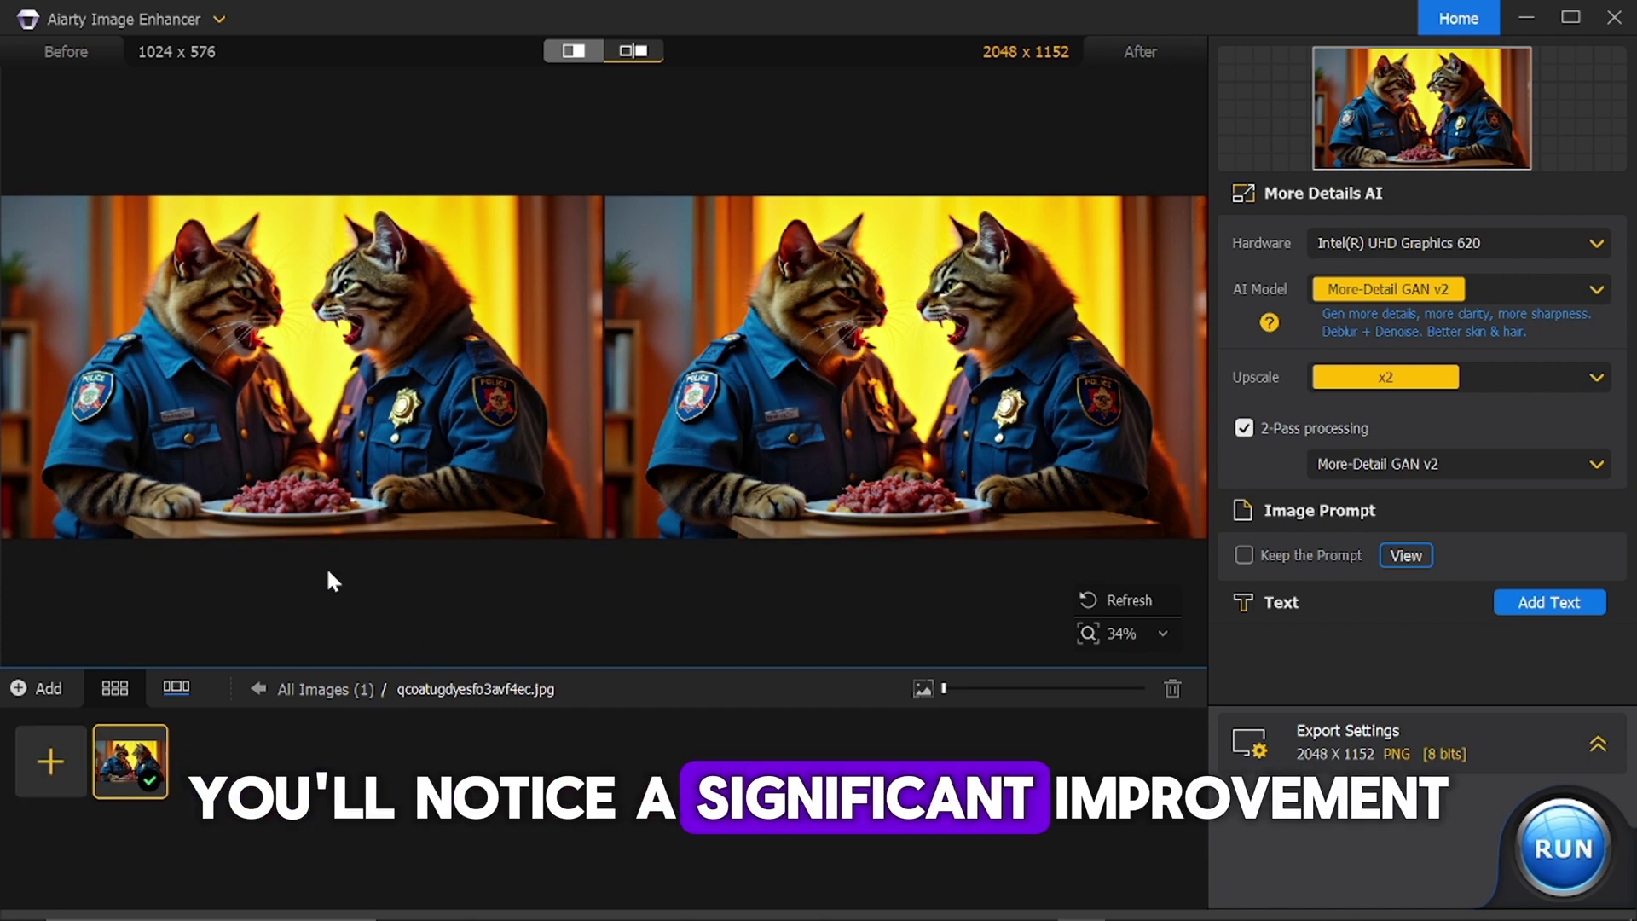
left_click(85, 758)
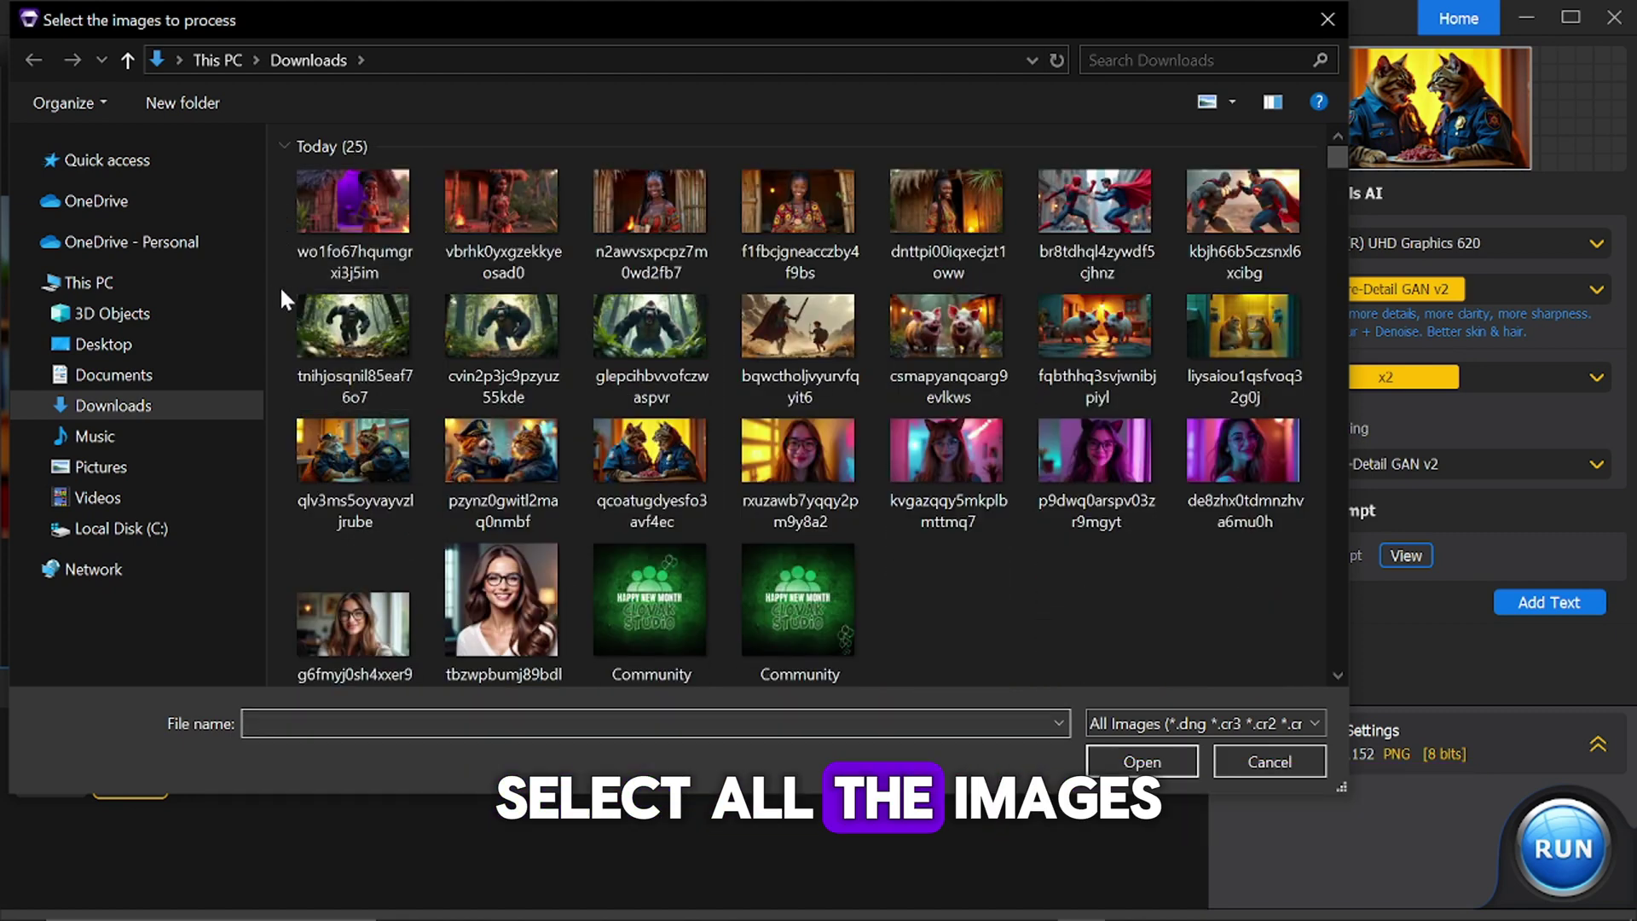
left_click_drag(273, 284, 1257, 462)
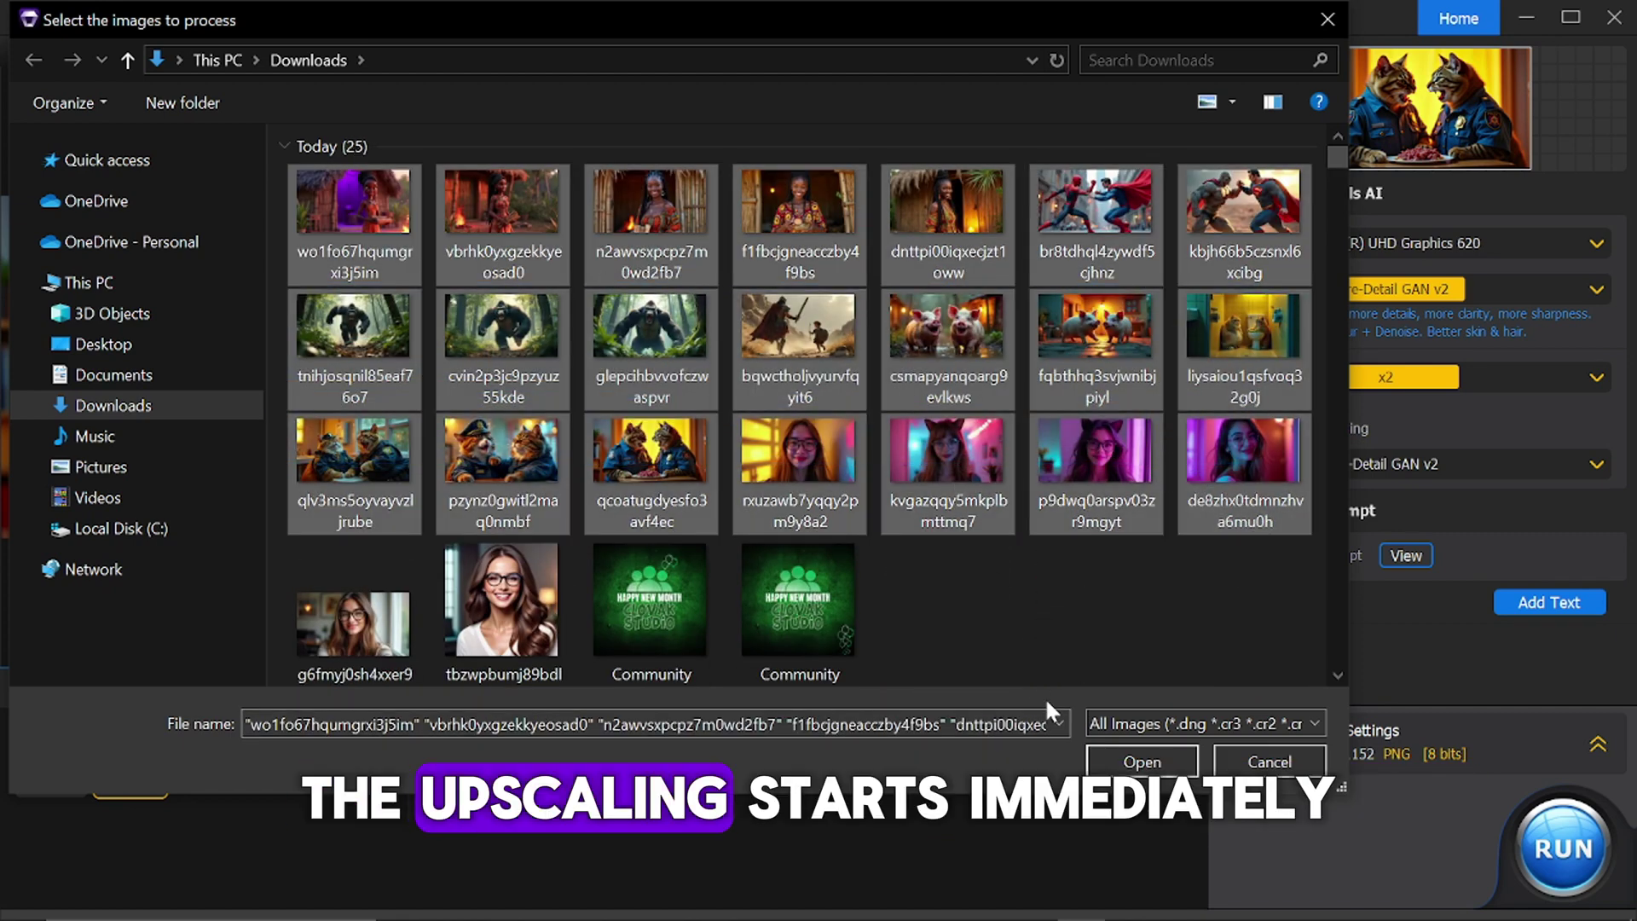
left_click(1173, 775)
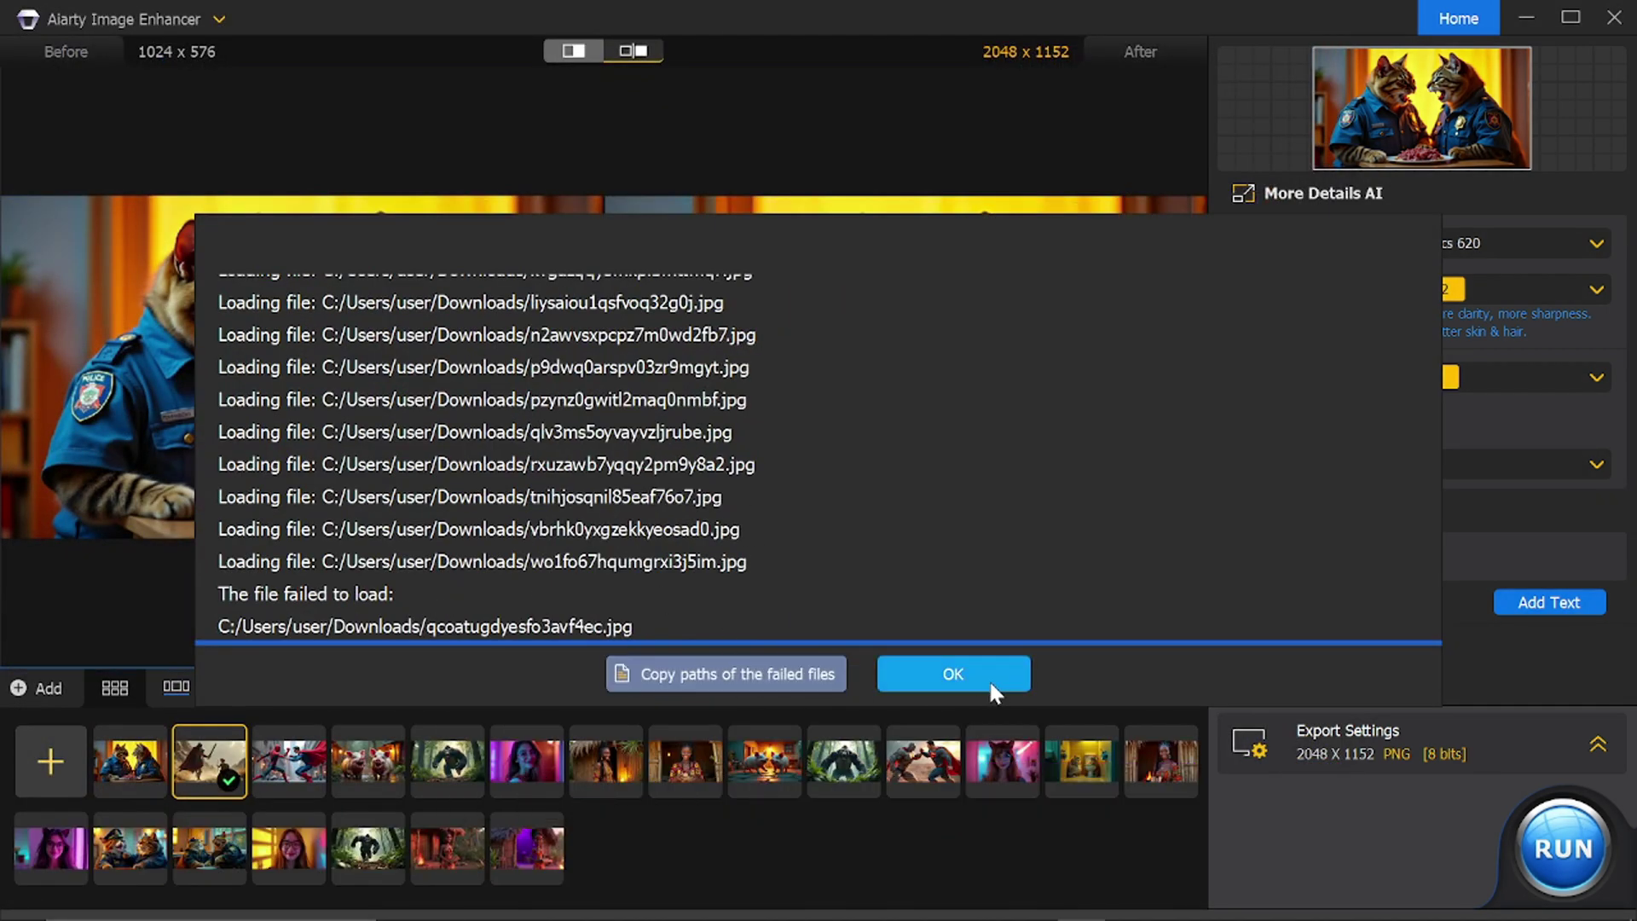
left_click(989, 677)
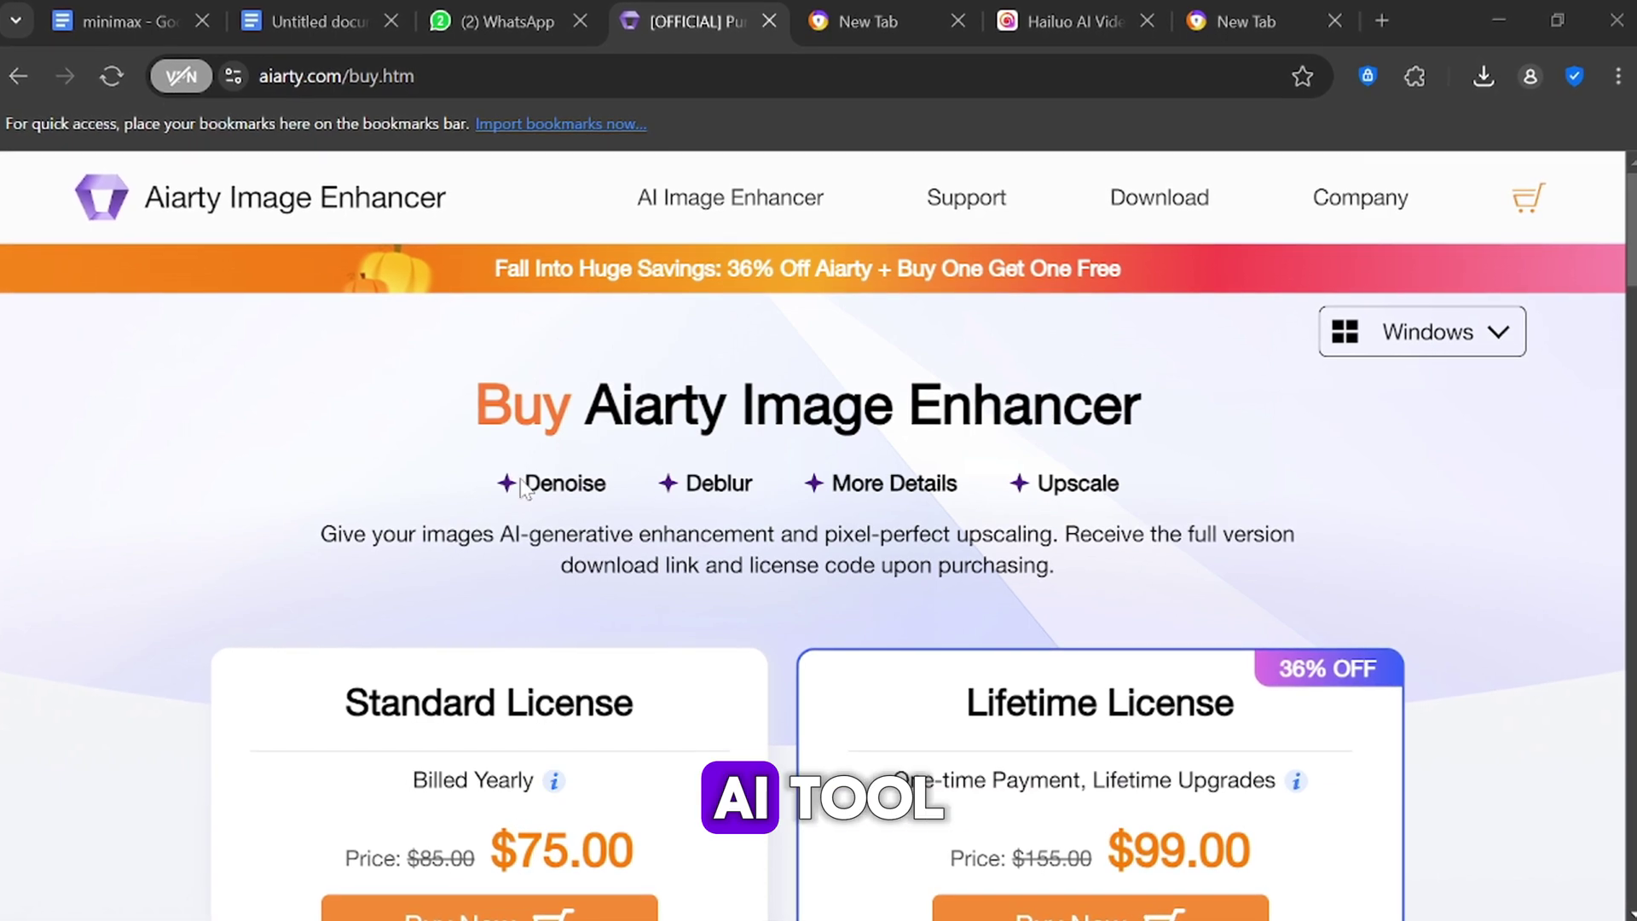
scroll(657, 512, "down", 5)
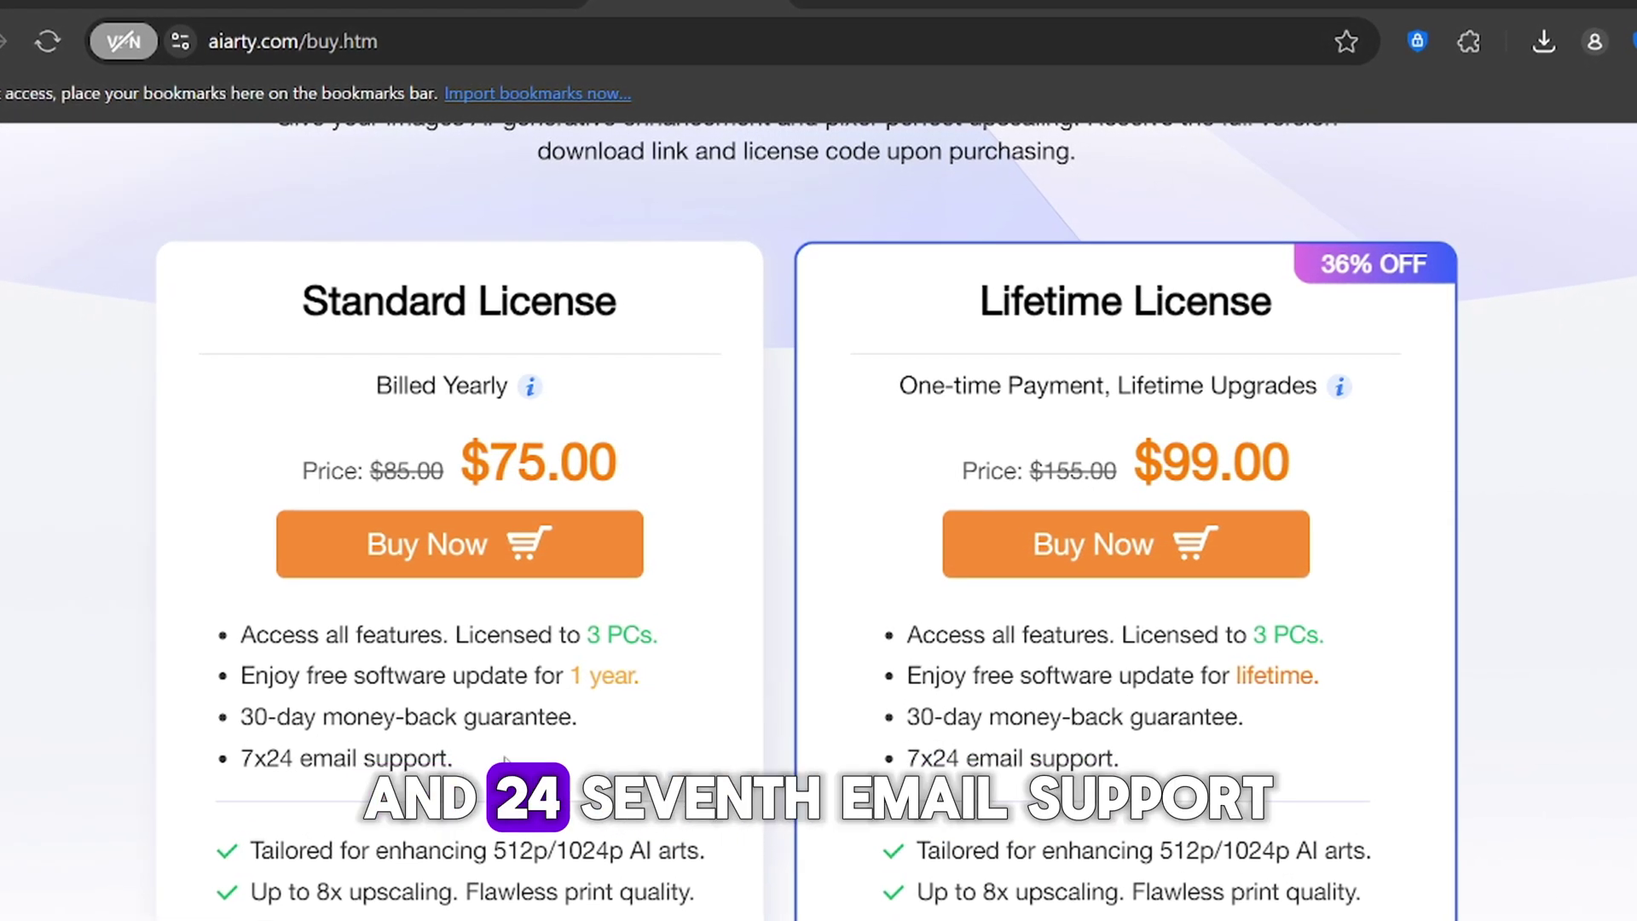
scroll(219, 777, "down", 2)
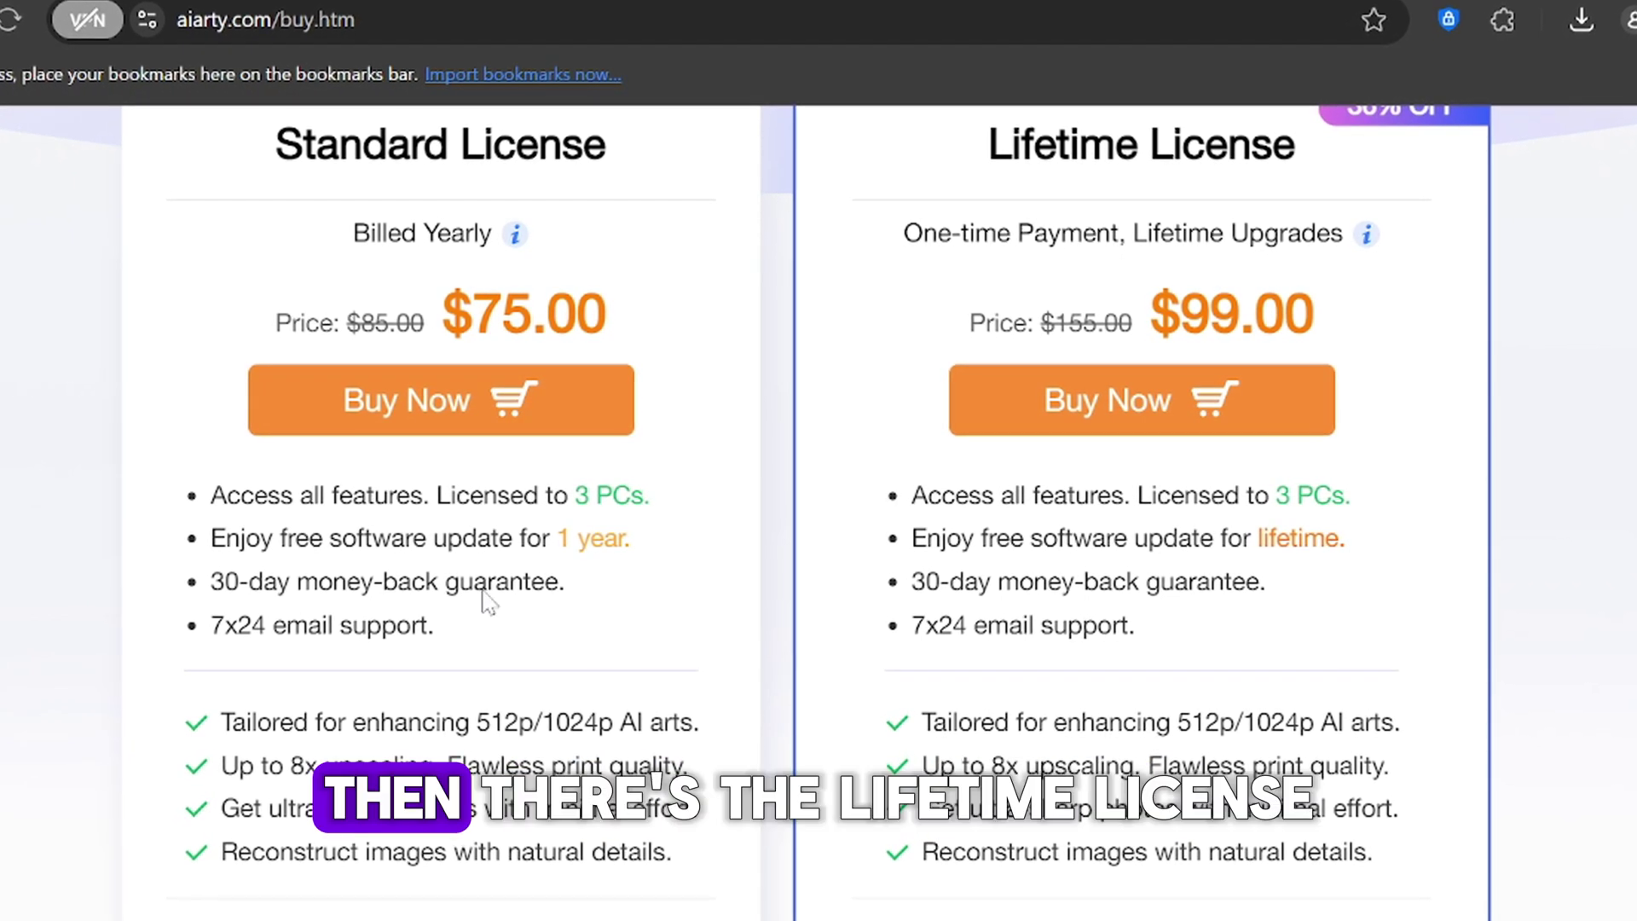
scroll(603, 585, "up", 3)
scroll(942, 523, "down", 2)
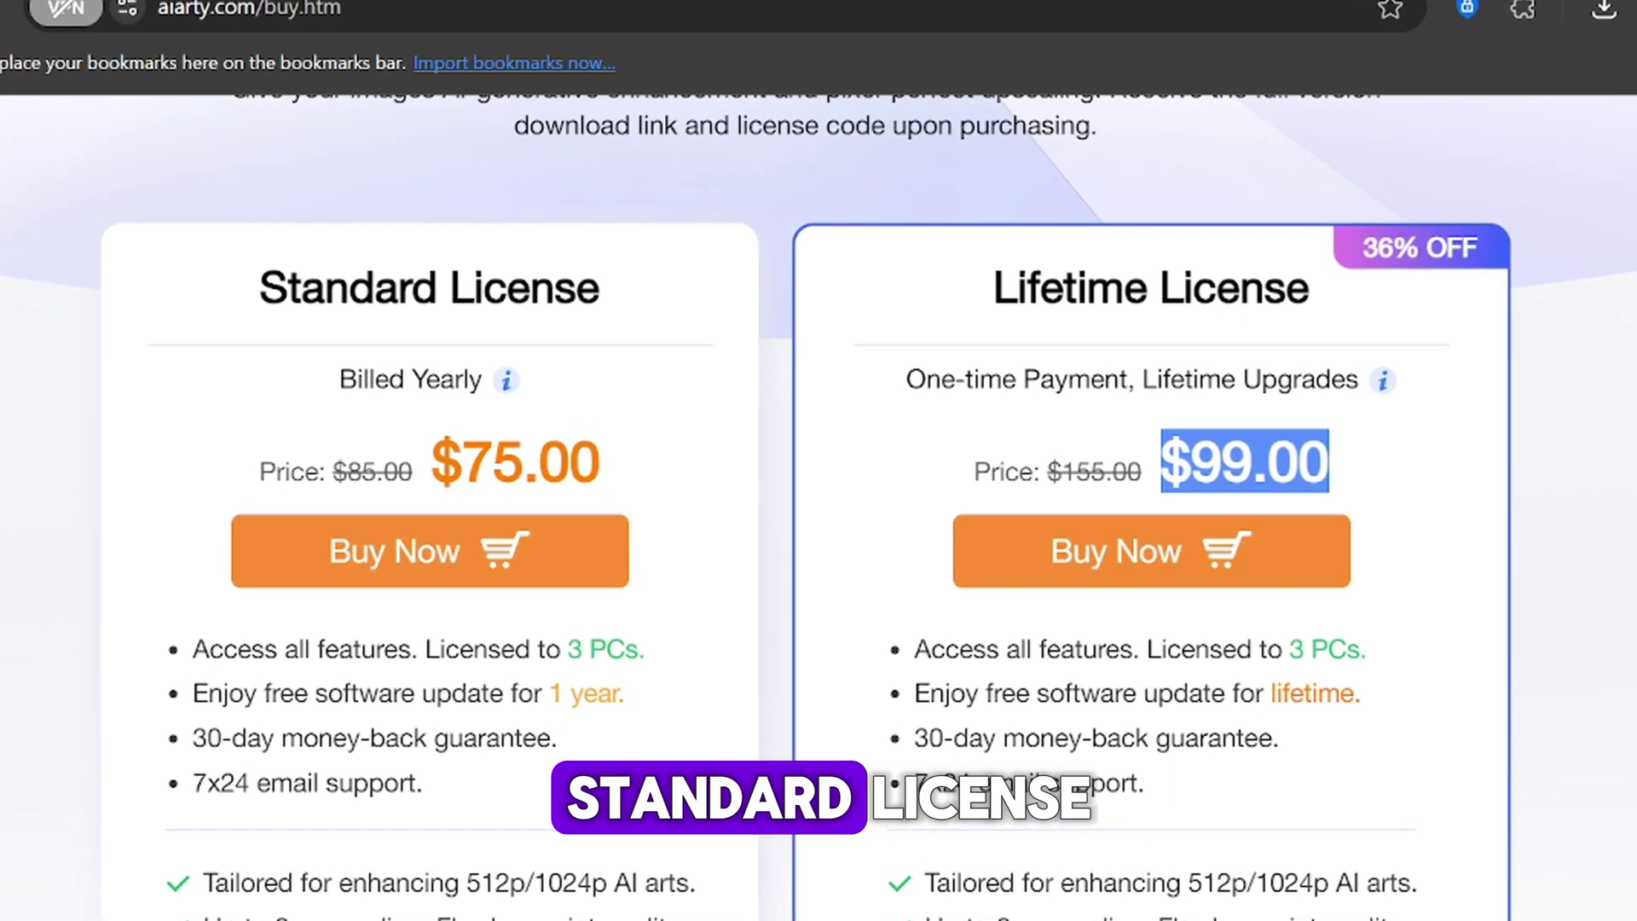
scroll(818, 503, "down", 2)
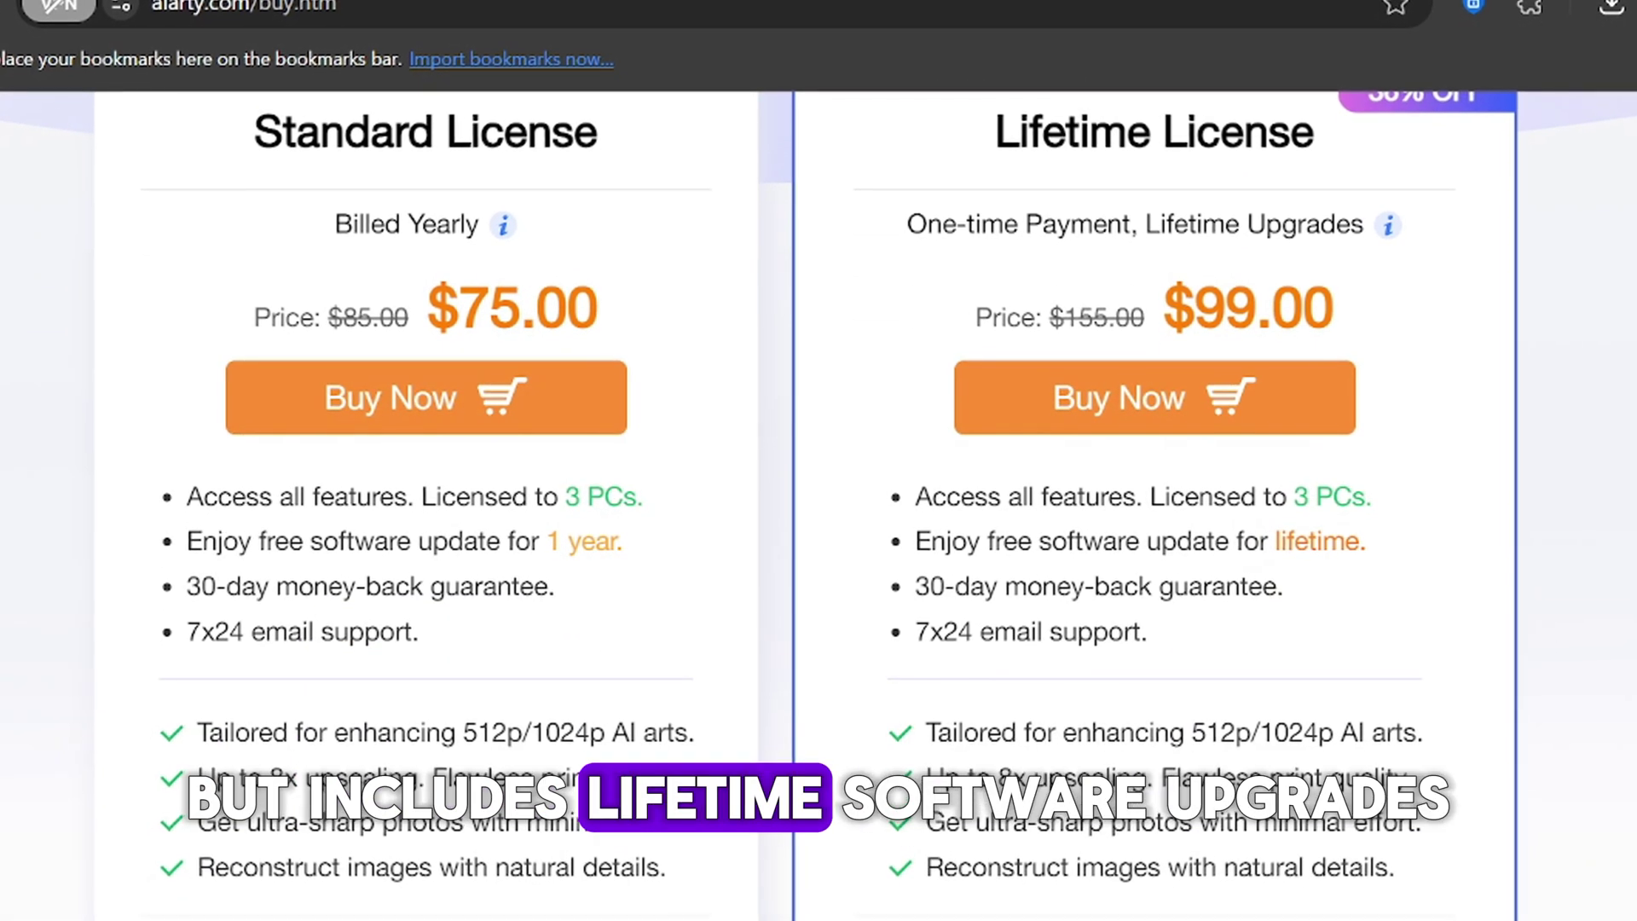